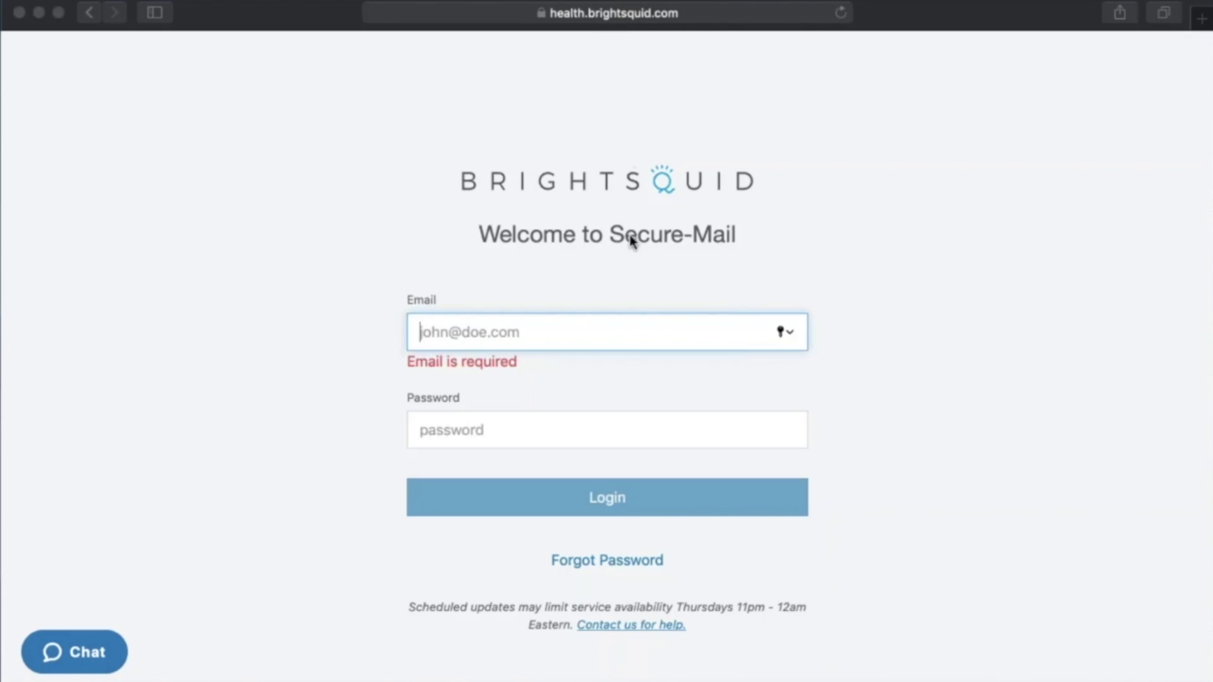
- Log in with the account email and password, then go to Settings' Edit Personal Details
click(558, 336)
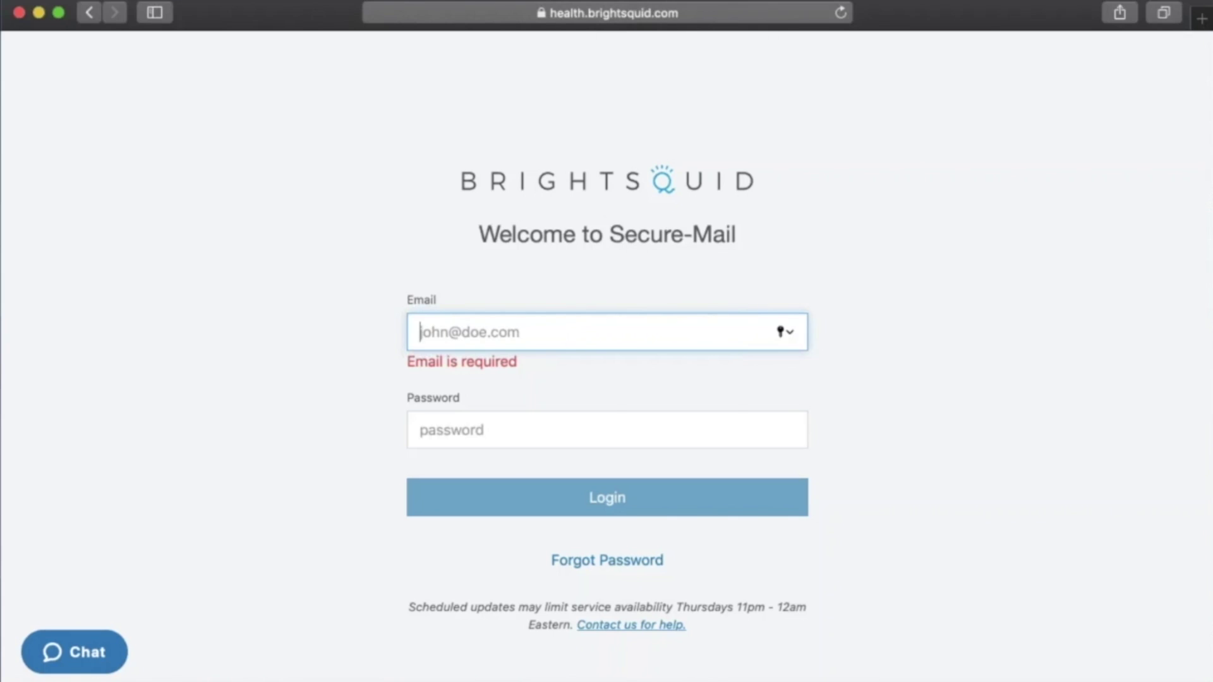
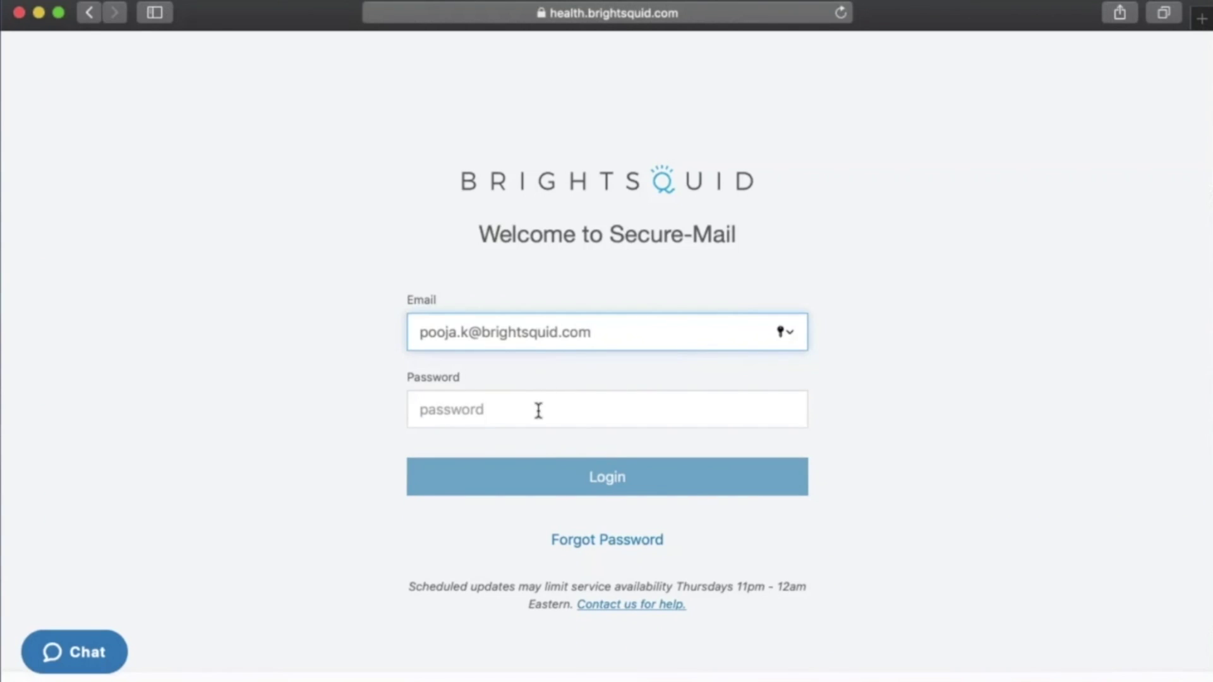
click(539, 411)
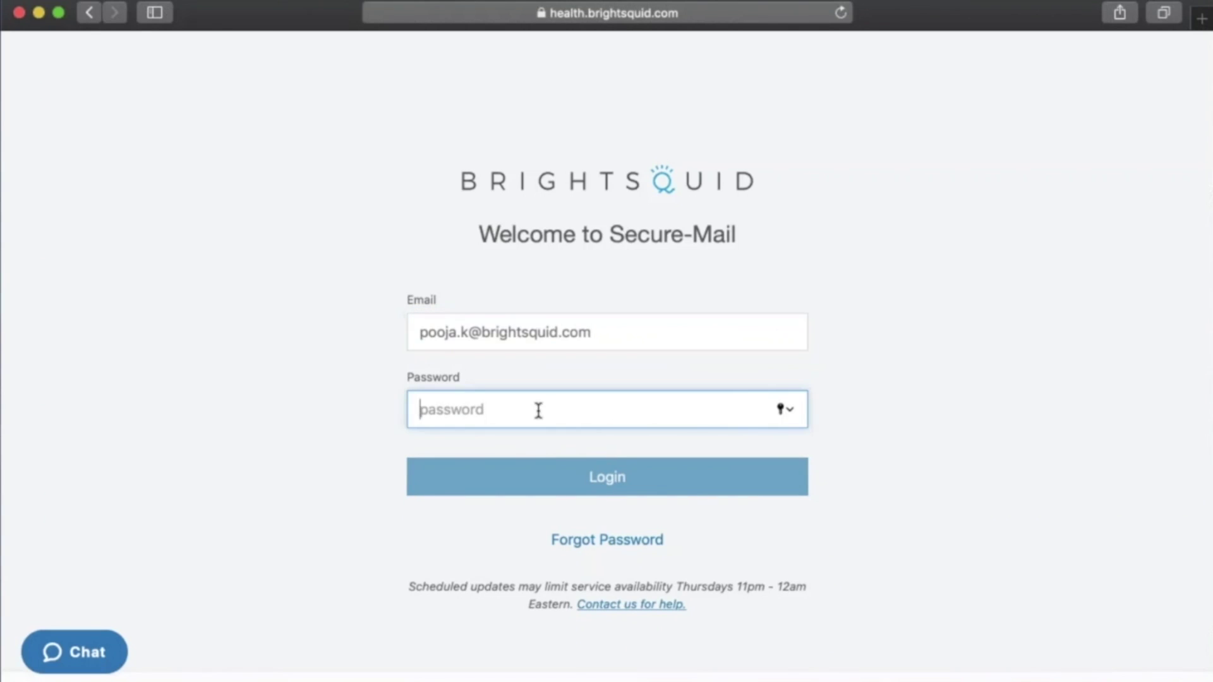
text(••••••••••)
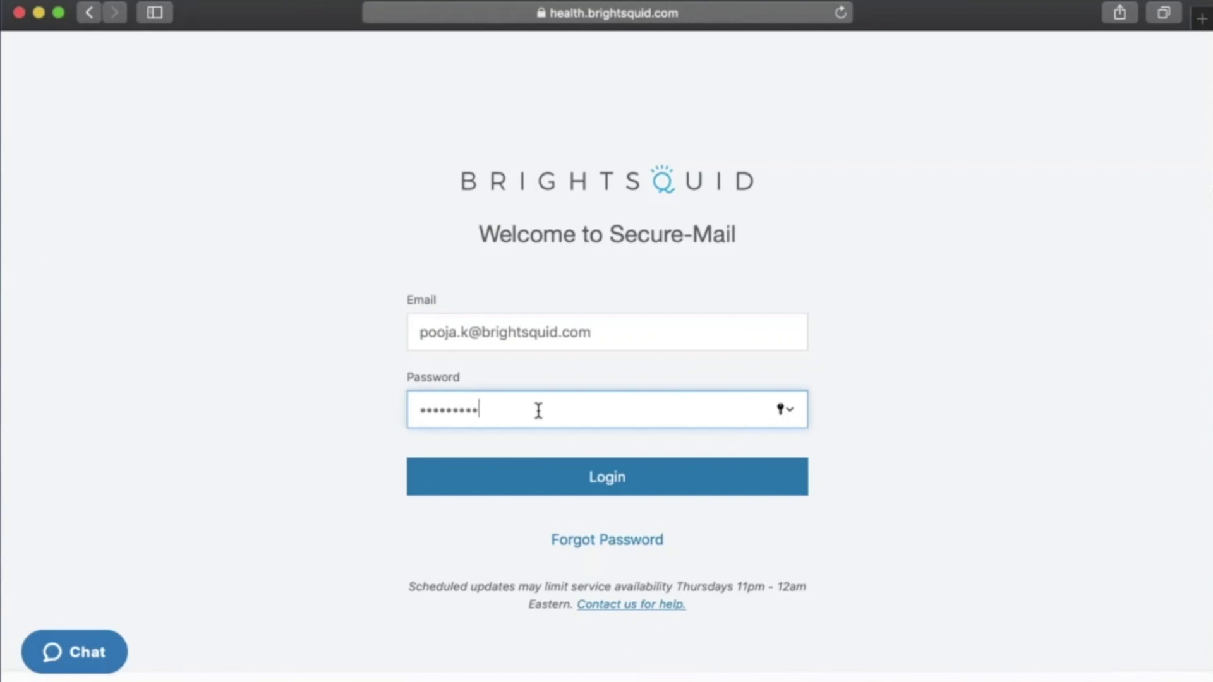
click(573, 482)
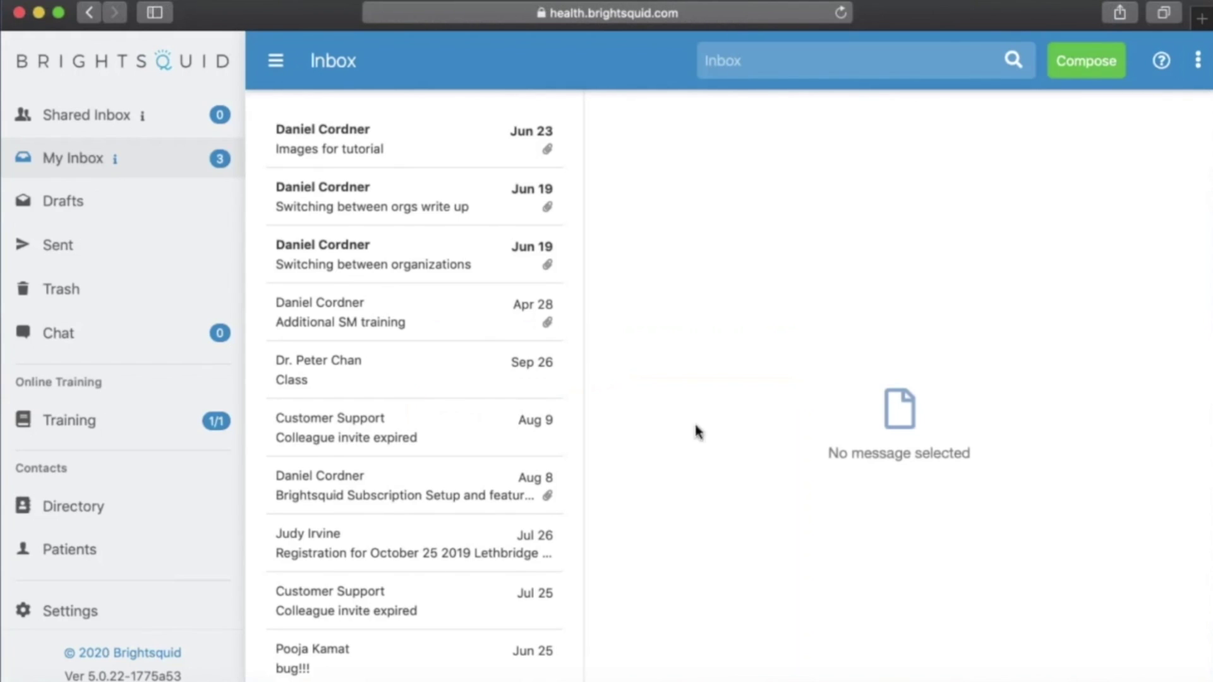
scroll(100, 562, down, 1)
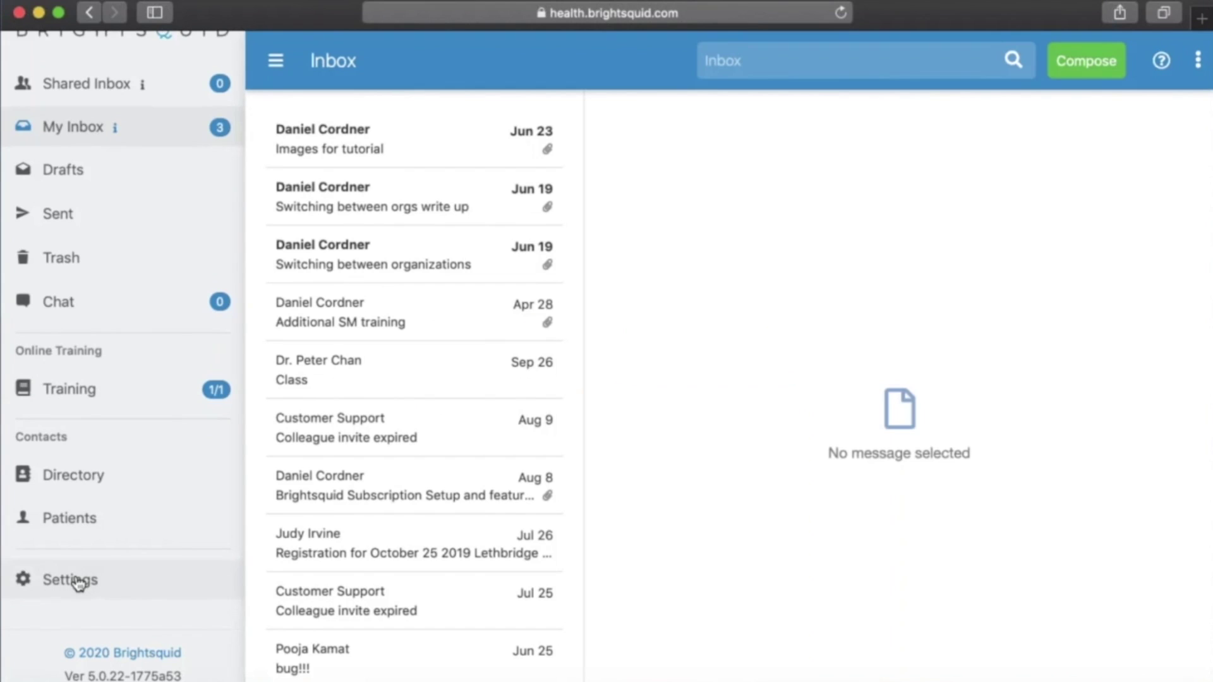
click(77, 582)
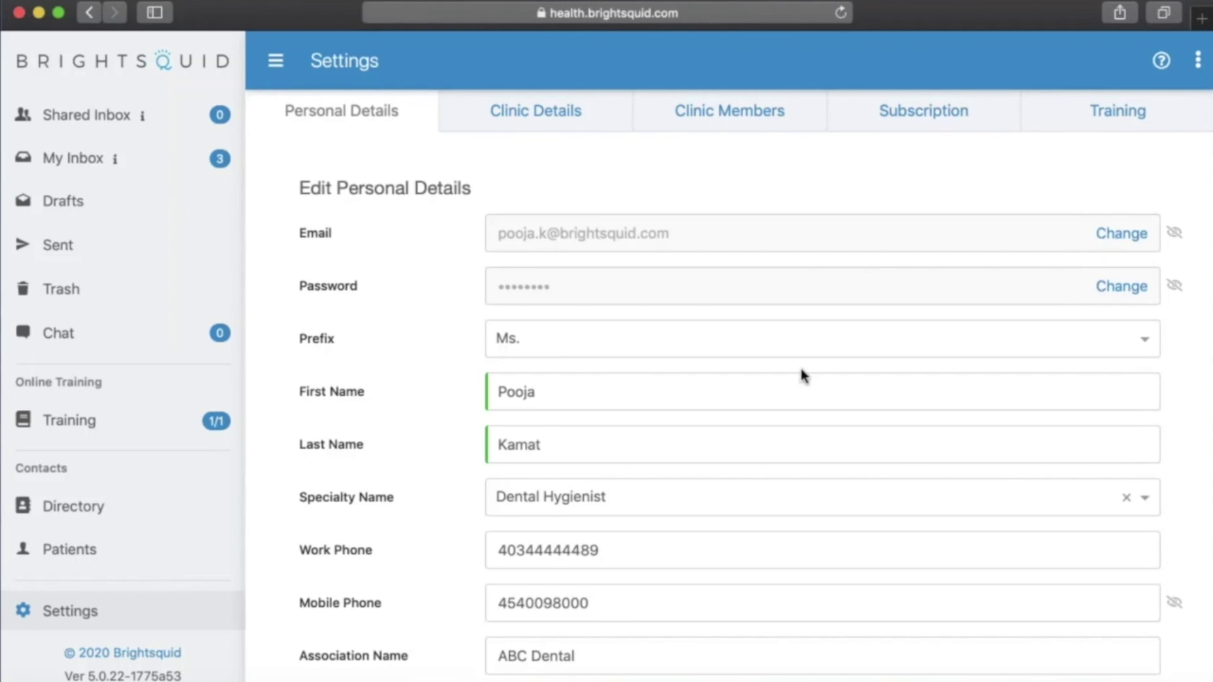
- Set the prefix to Mrs. and replace the last name with the new surname
scroll(803, 376, down, 2)
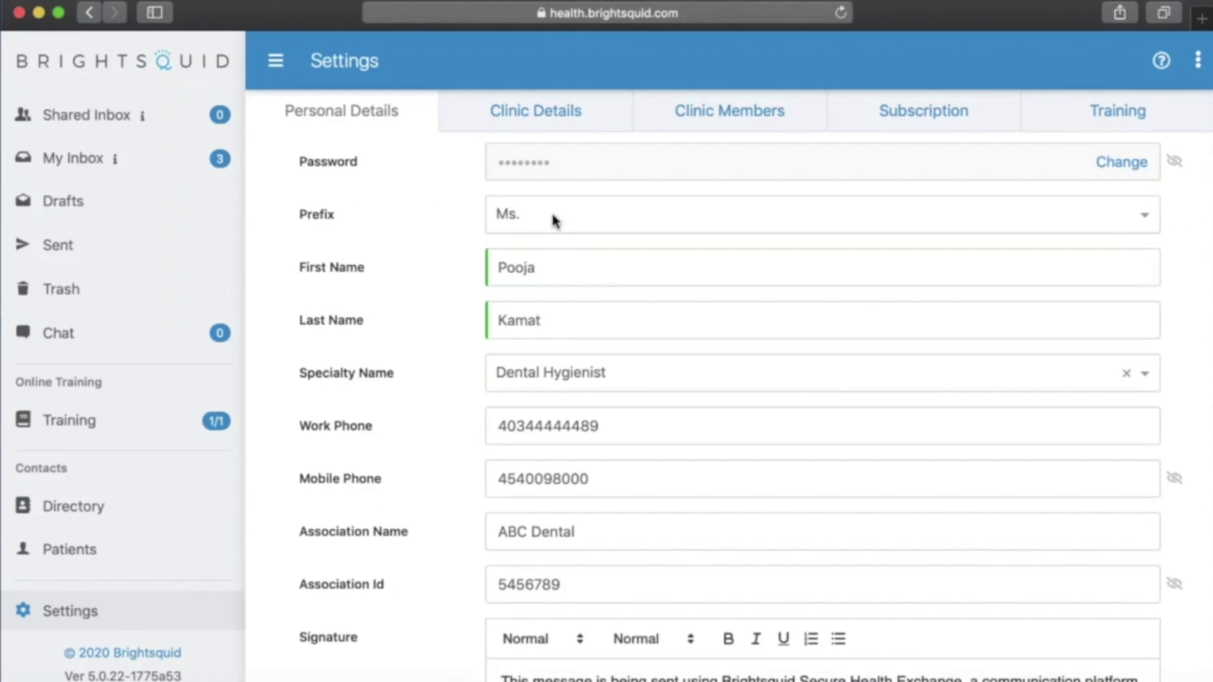
click(652, 223)
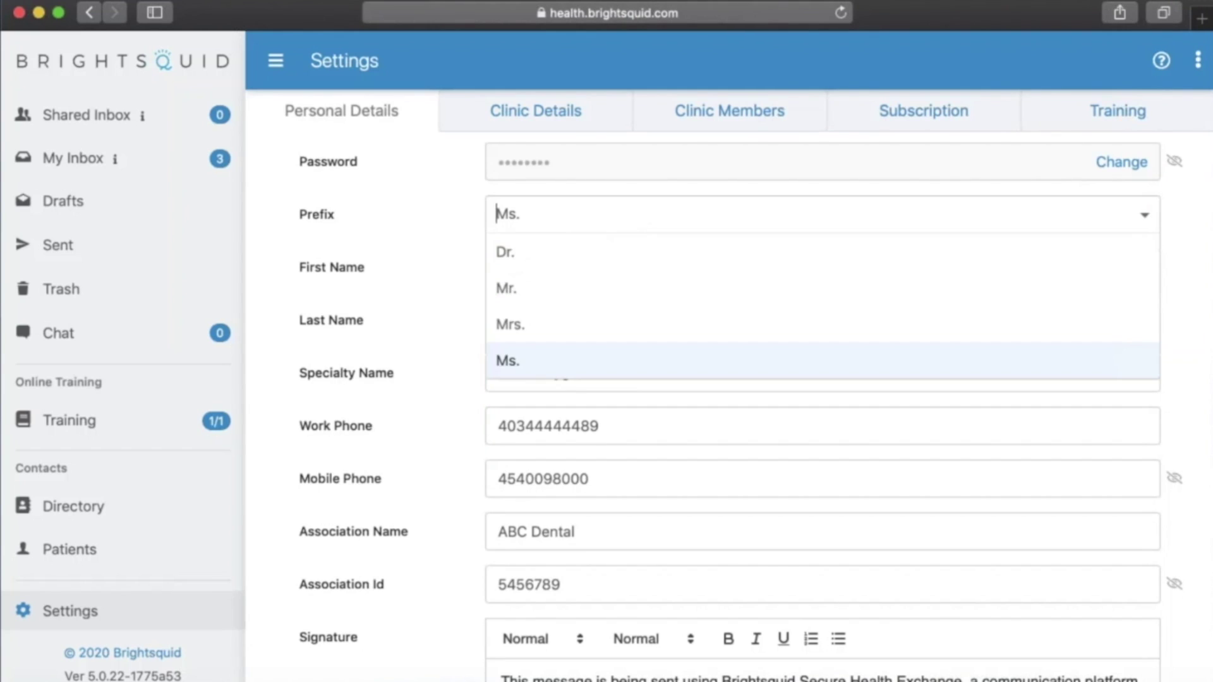
click(524, 326)
click(545, 327)
double_click(545, 327)
text(Subnis)
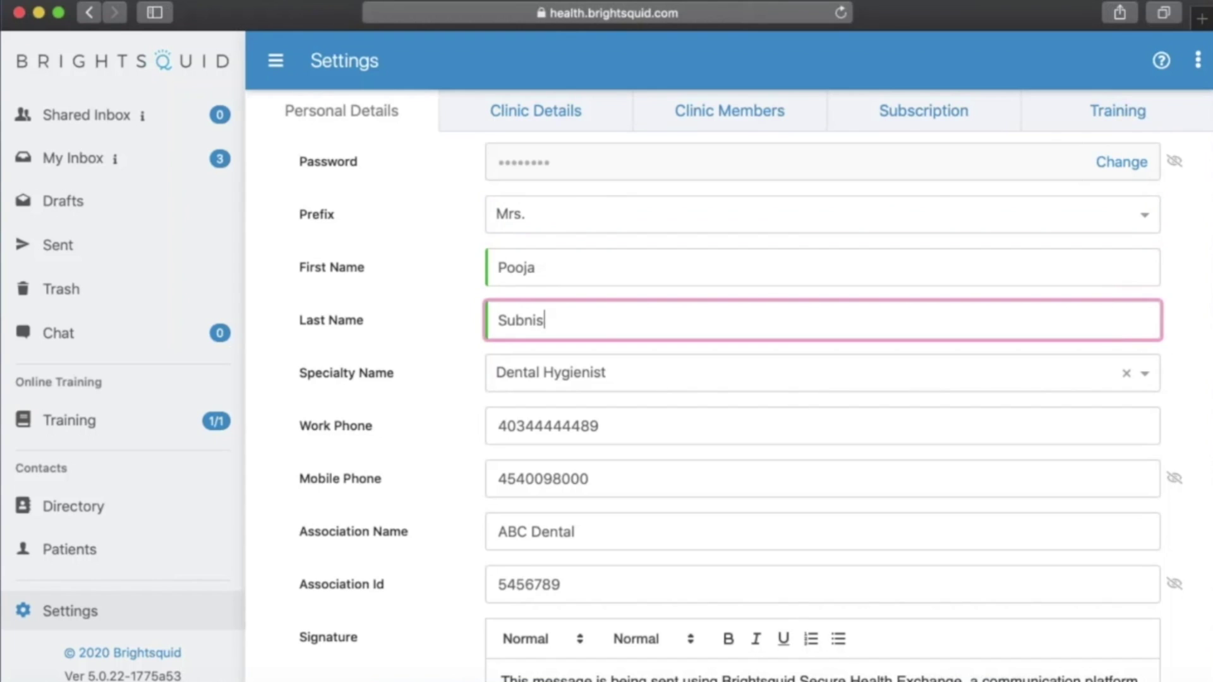
- Replace the mobile phone number with the new number and save the personal details
scroll(725, 452, down, 3)
double_click(566, 393)
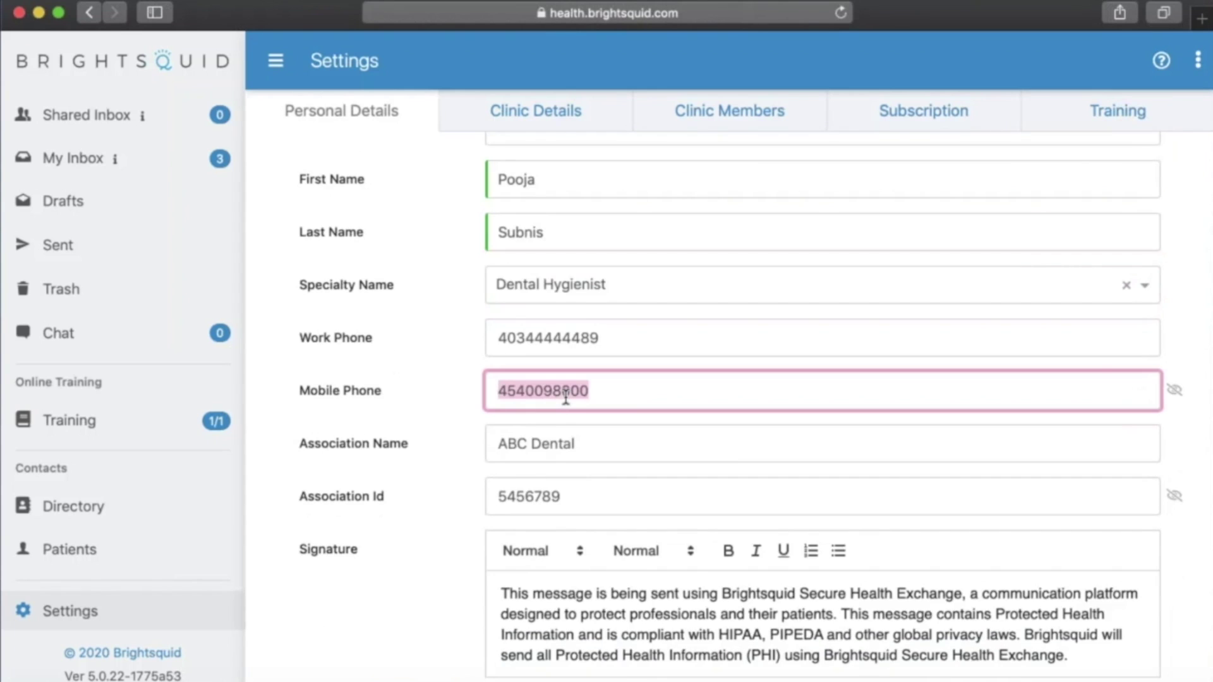
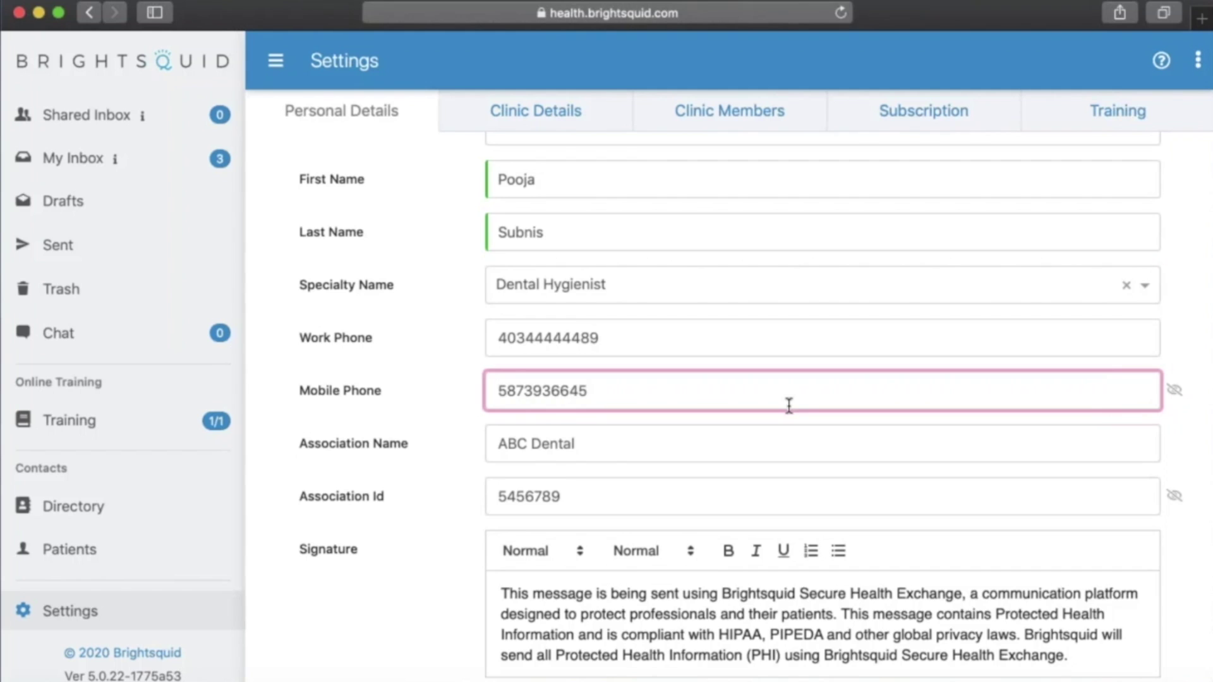
scroll(789, 406, down, 4)
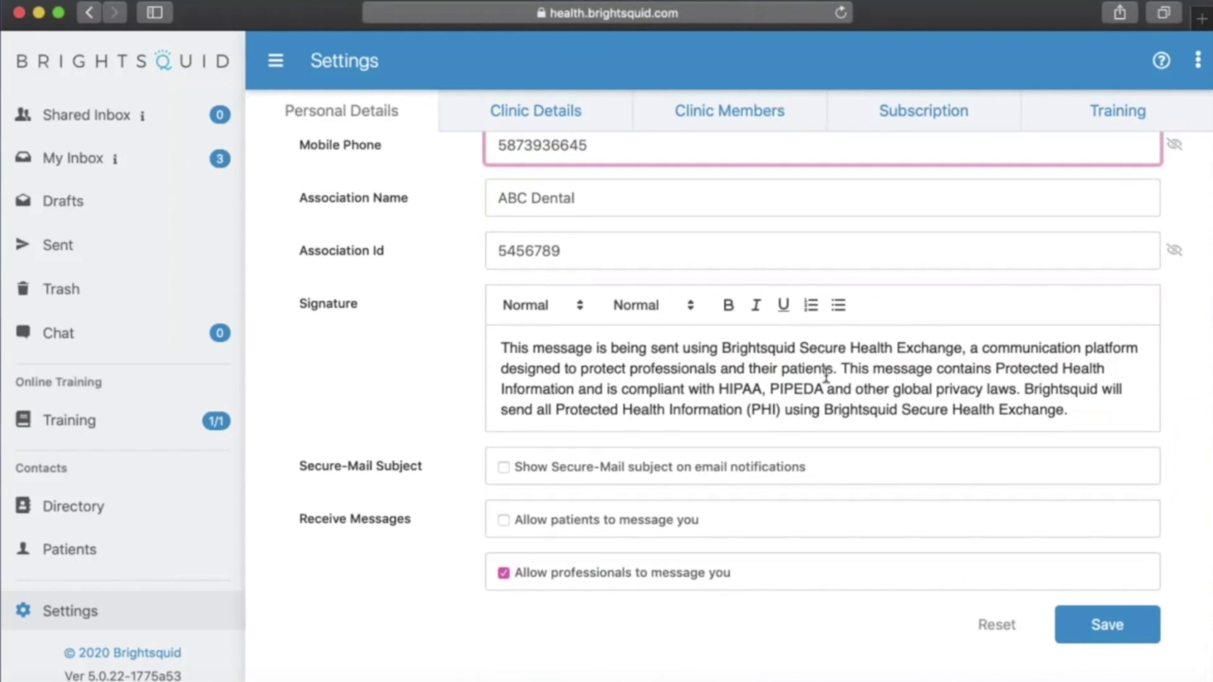
click(1113, 629)
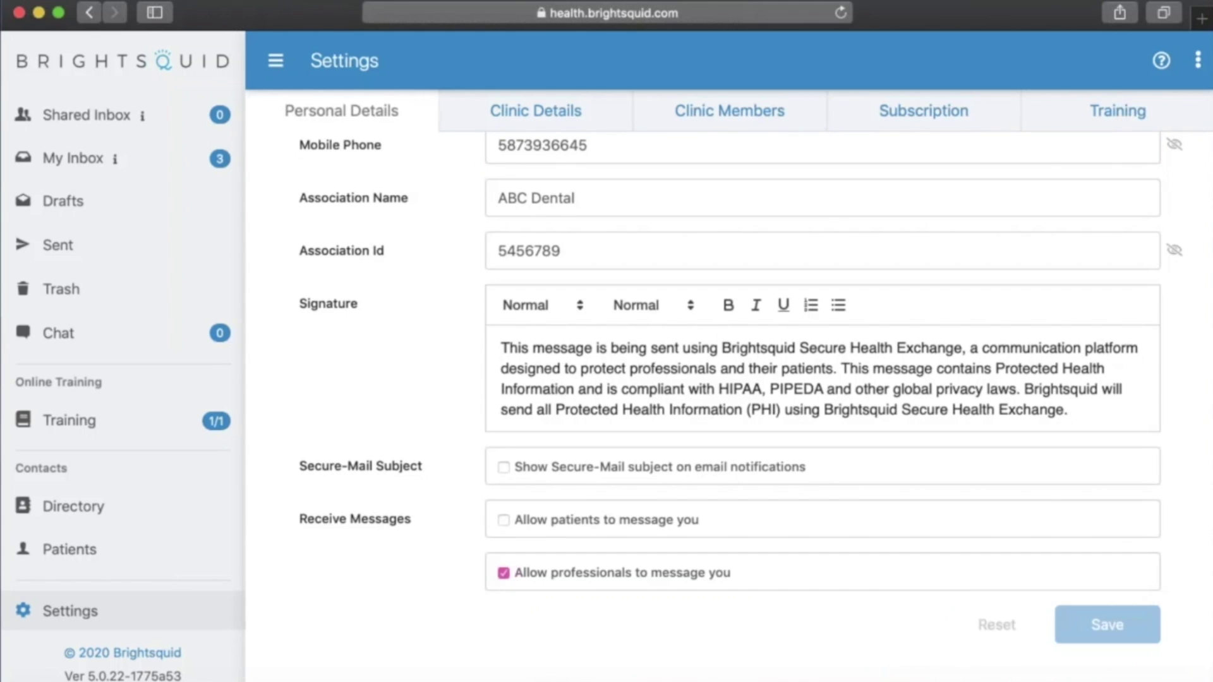
scroll(759, 444, up, 7)
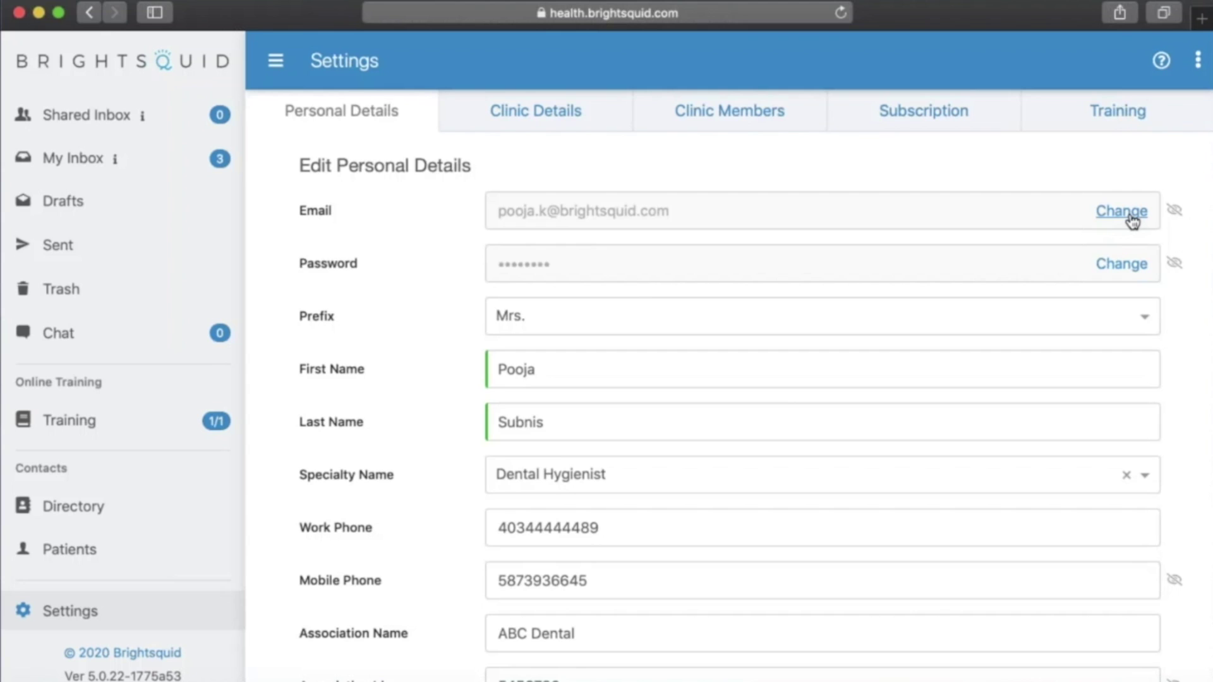
- Submit an email change to the new Gmail address, authorised with the current password
click(1131, 219)
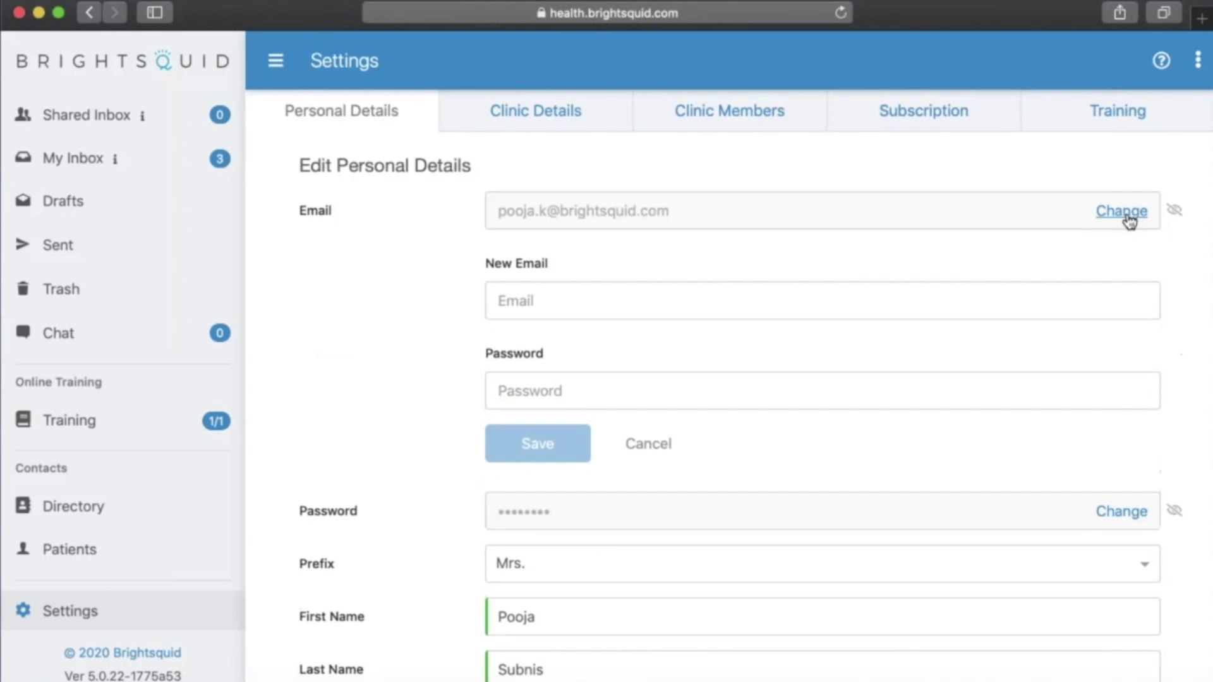
click(818, 297)
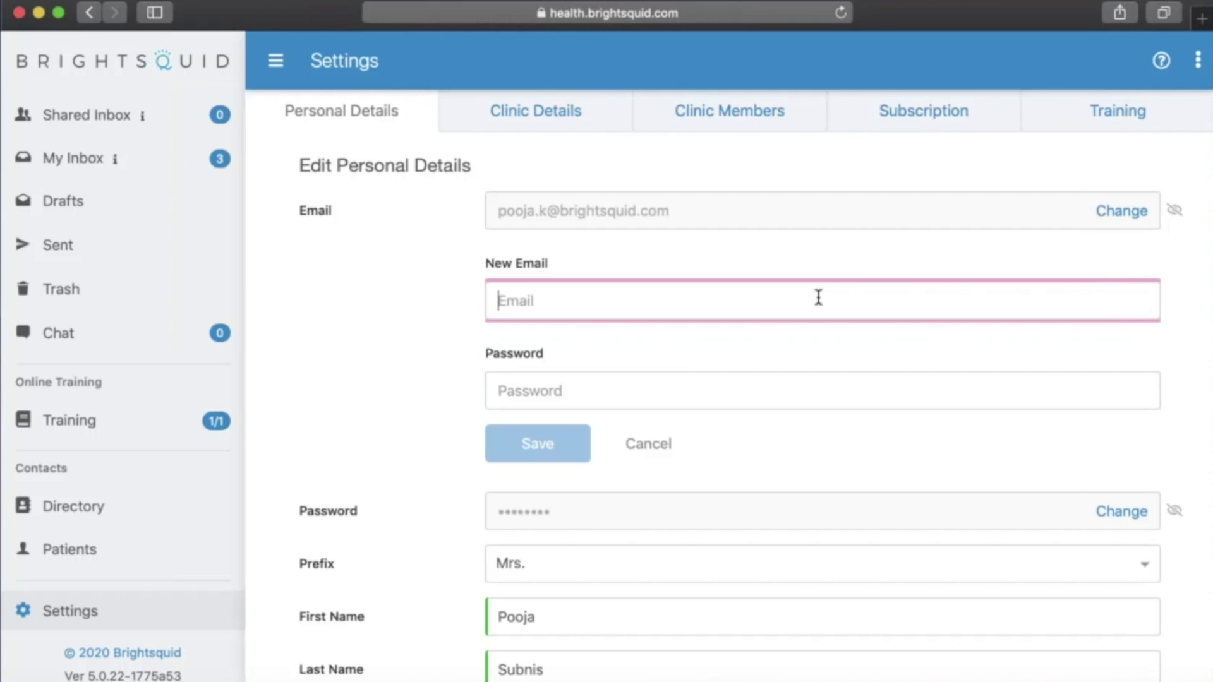
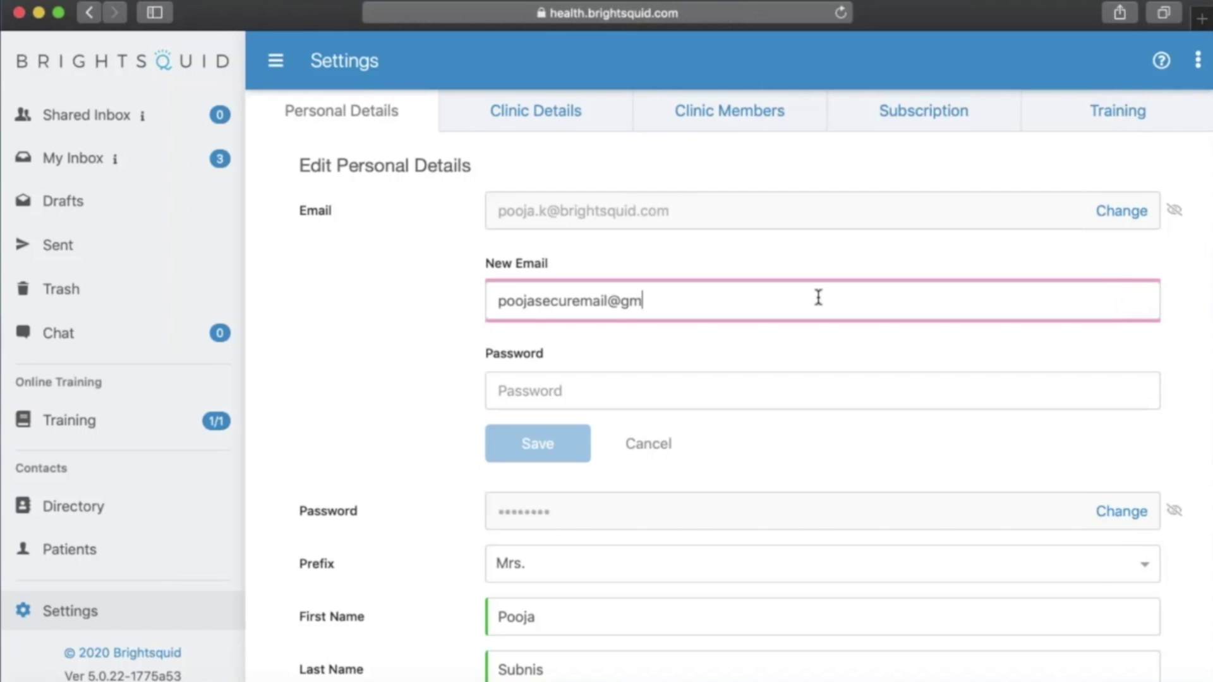
click(748, 392)
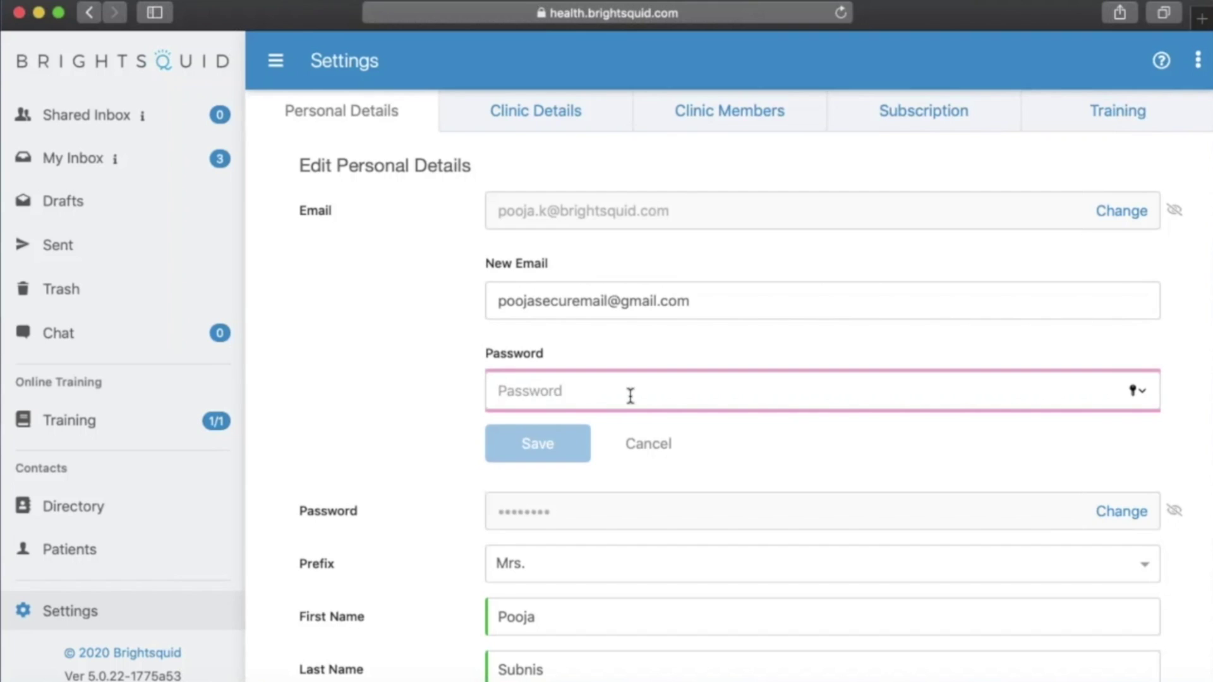
text(•••••••••)
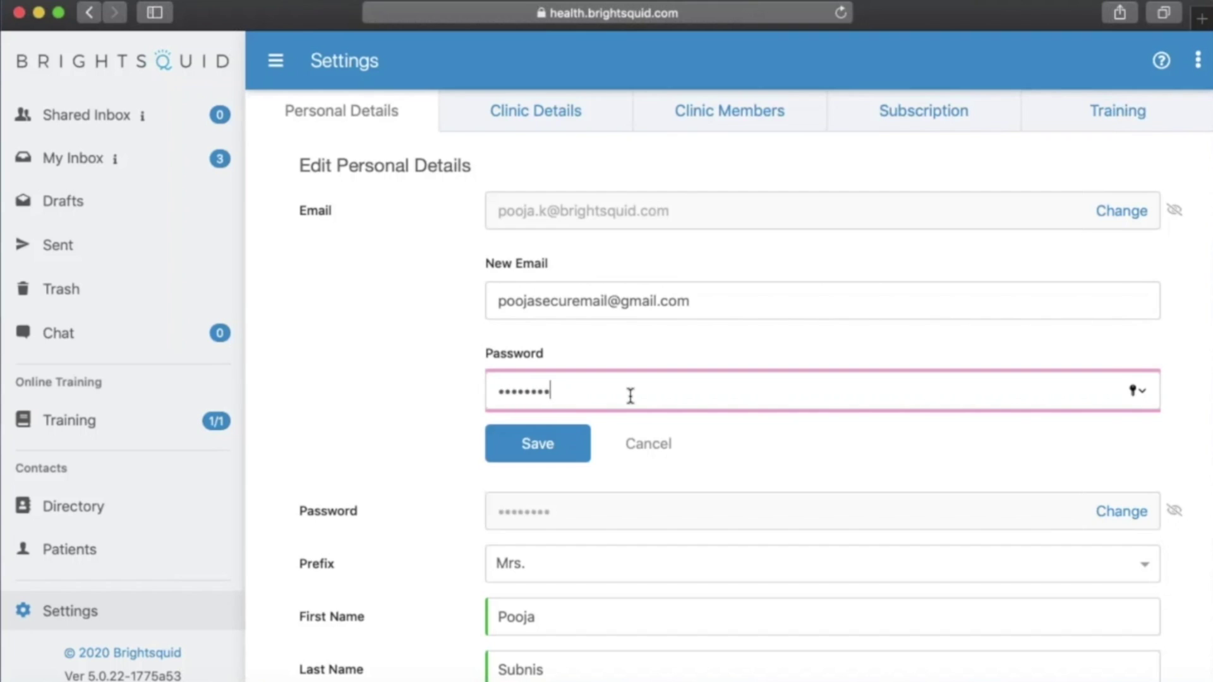
click(541, 446)
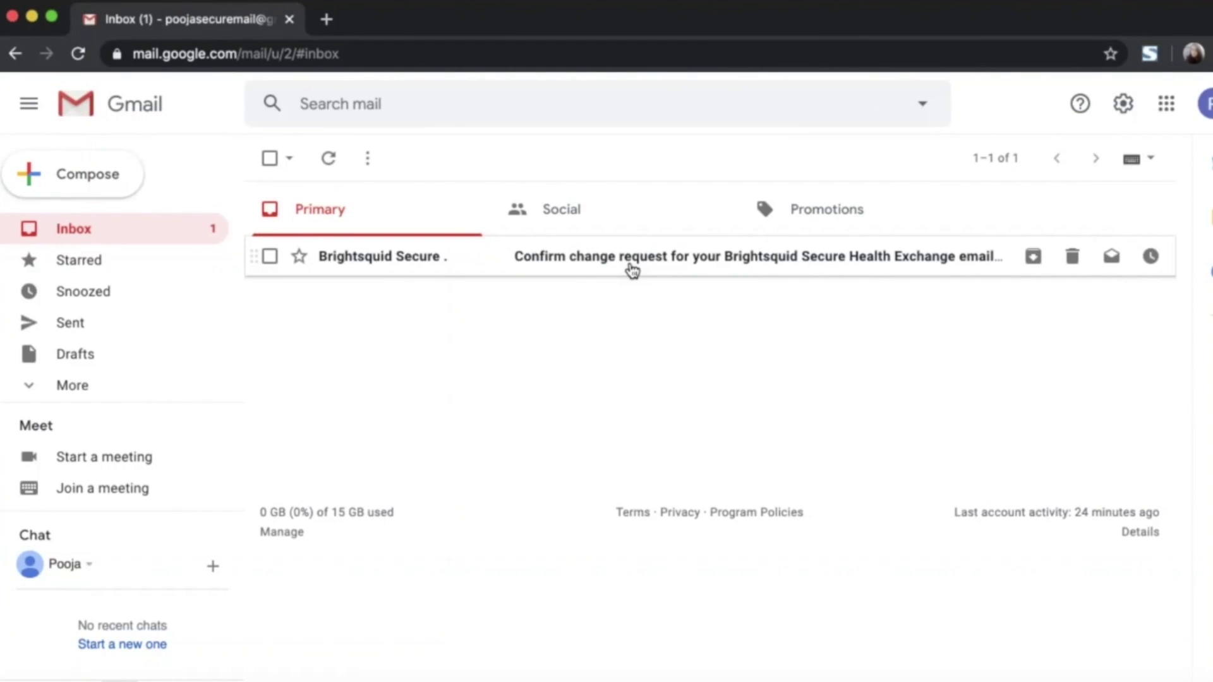
- Confirm the Brightsquid change request from the Gmail message, then log out of Secure-Mail
click(677, 265)
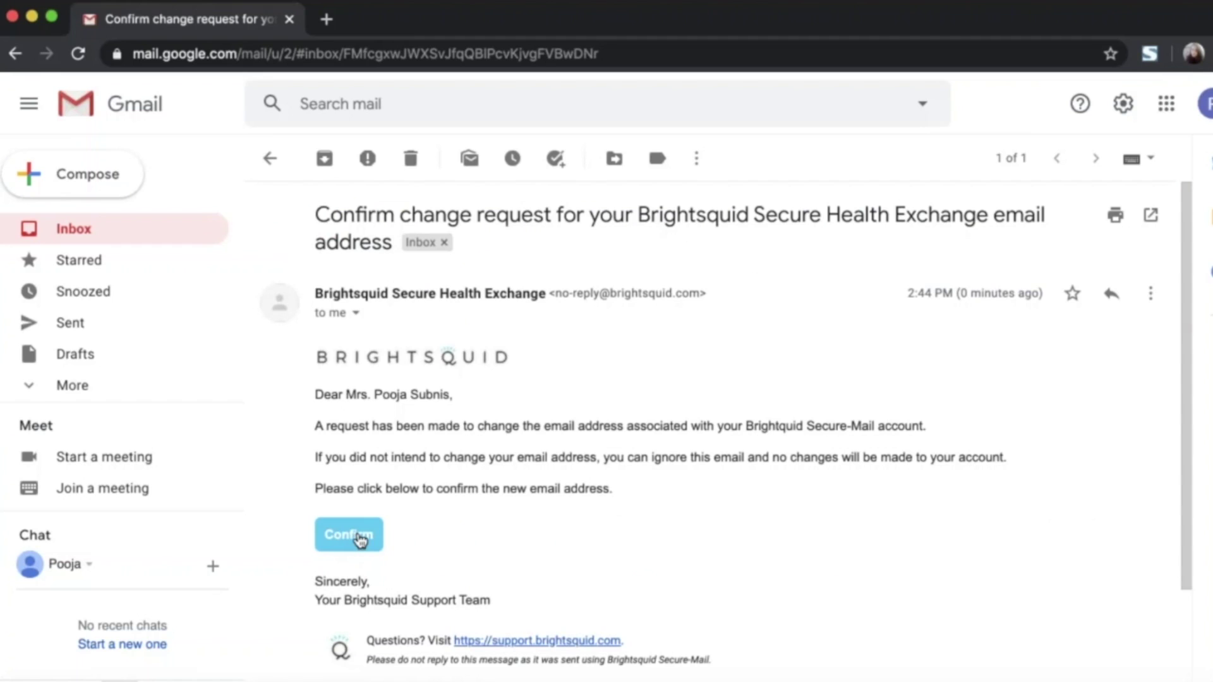
click(360, 540)
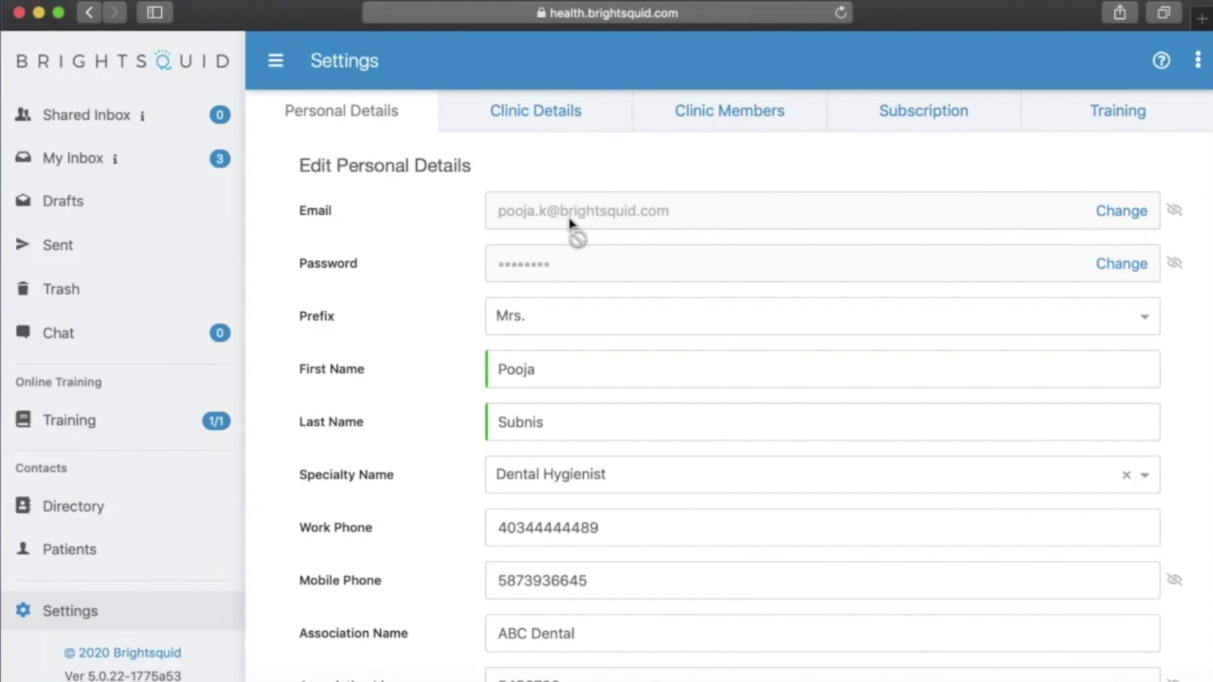
click(1196, 61)
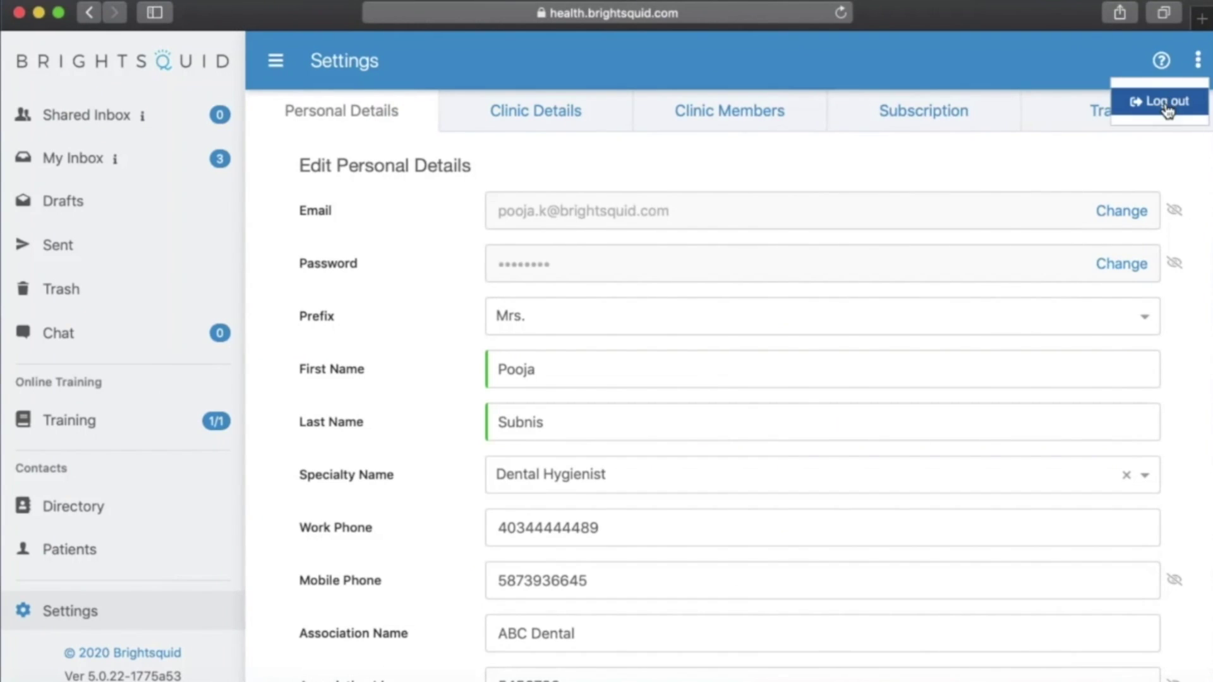
click(1167, 103)
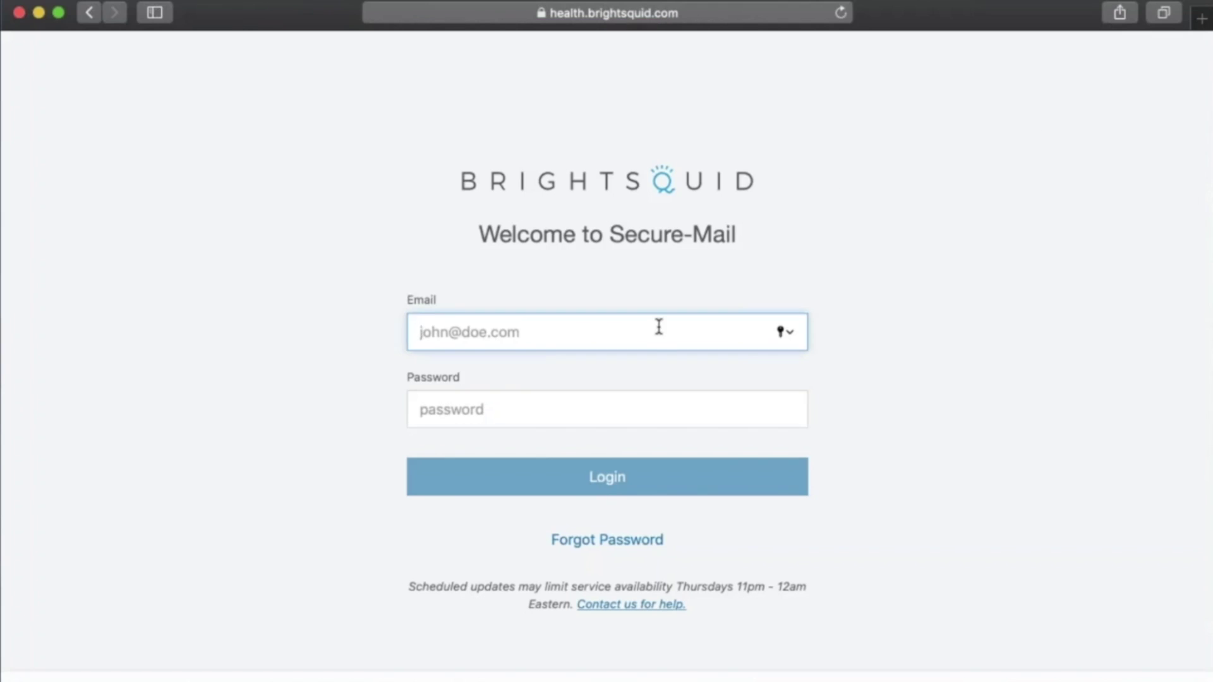
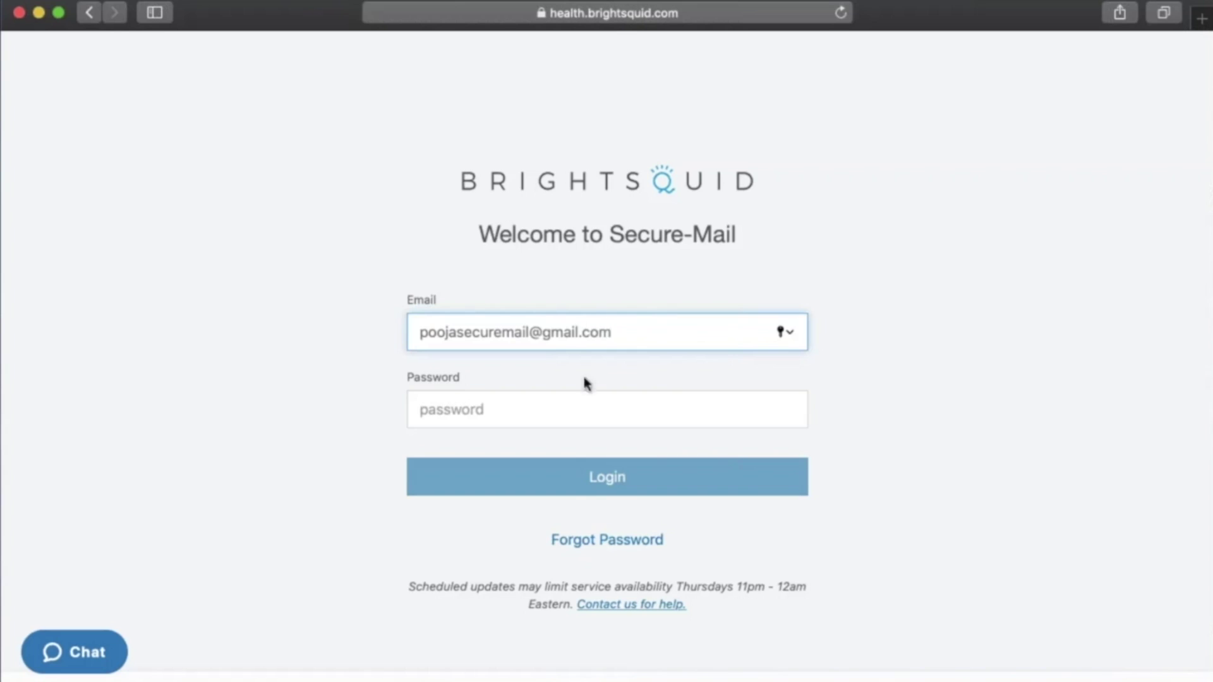
- Log in using the new Gmail address and password, then go to the account settings
click(564, 413)
text(•••••••••)
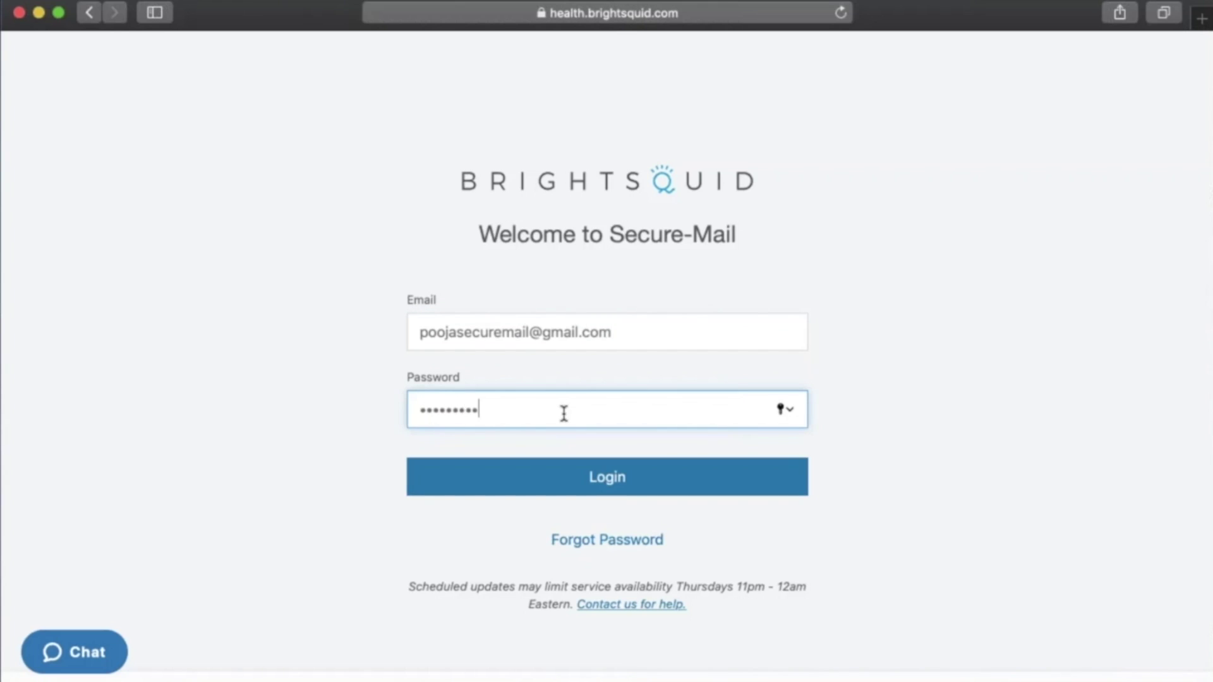
click(612, 480)
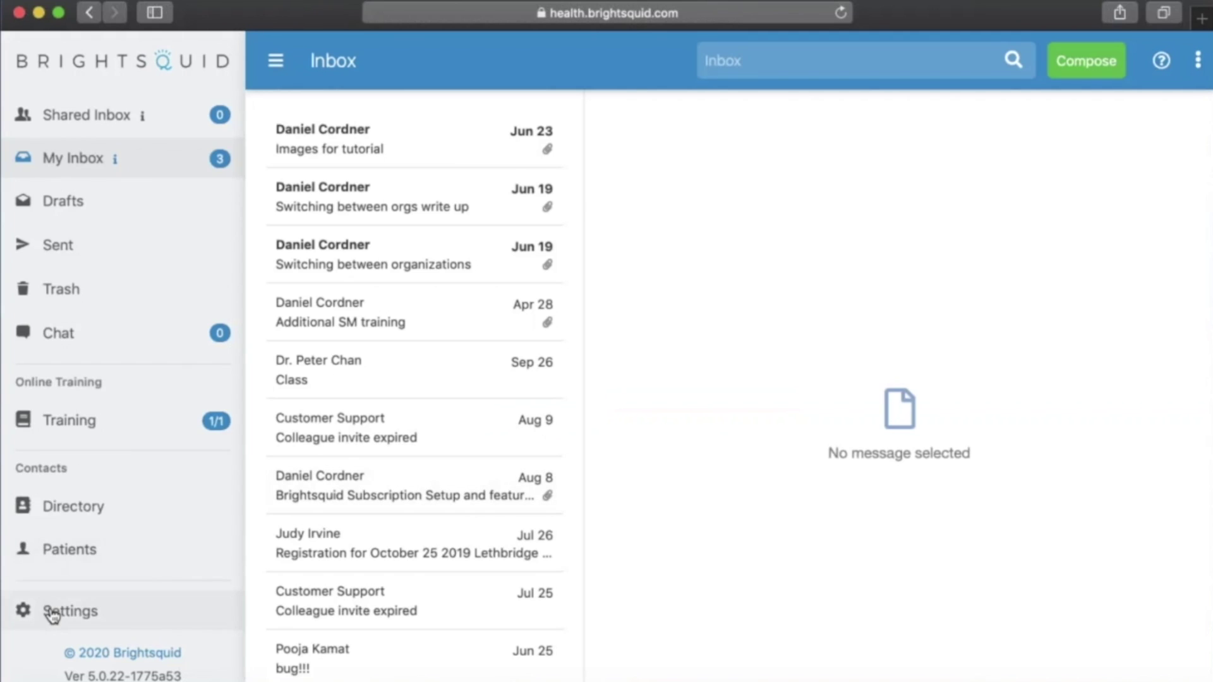
click(53, 613)
- Enter the current password and a new password in the Change Password form and save
scroll(410, 288, down, 3)
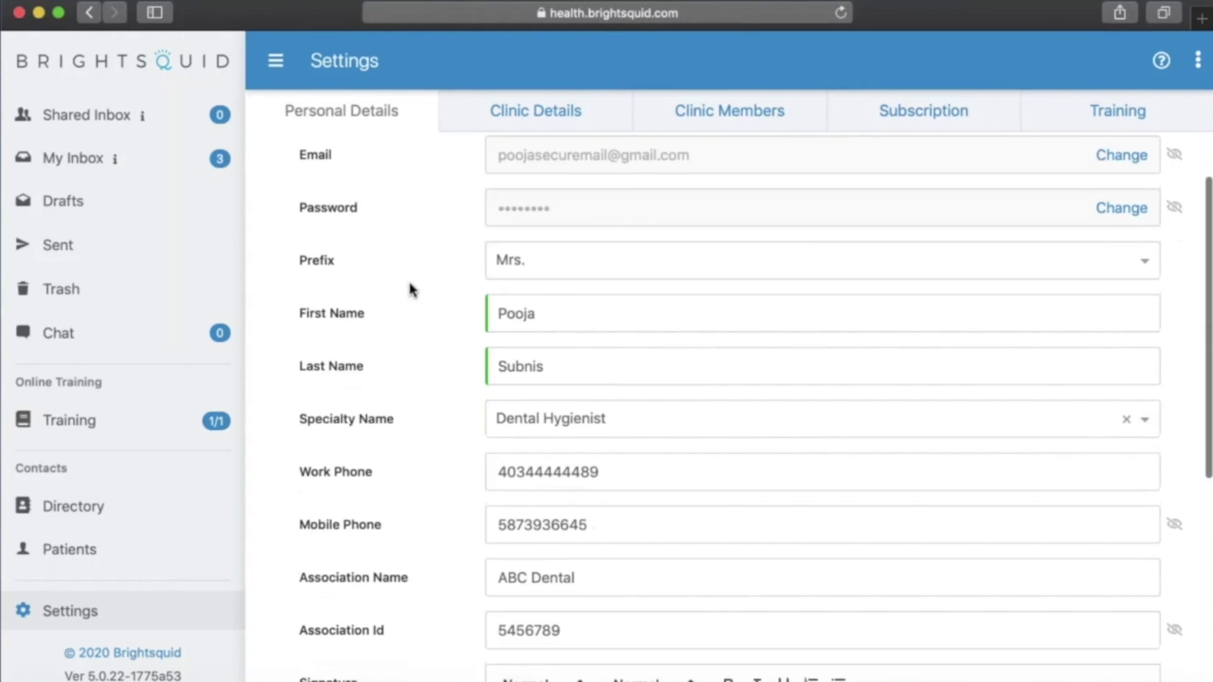
scroll(422, 330, up, 3)
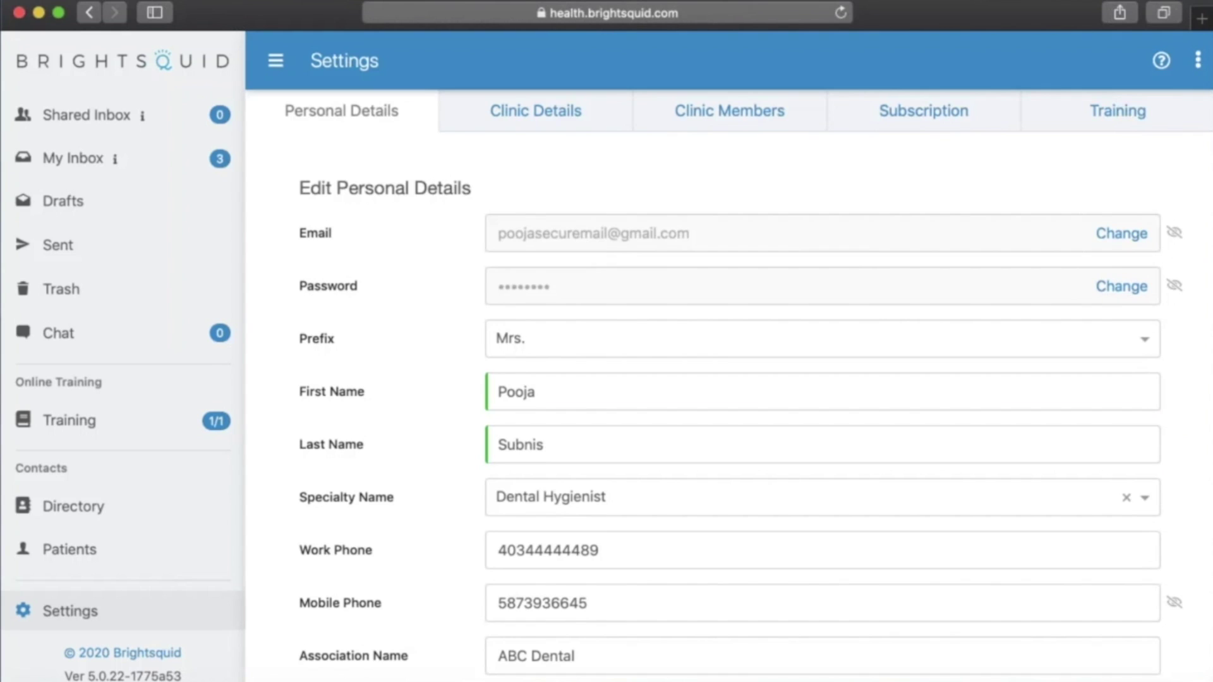
scroll(580, 240, down, 2)
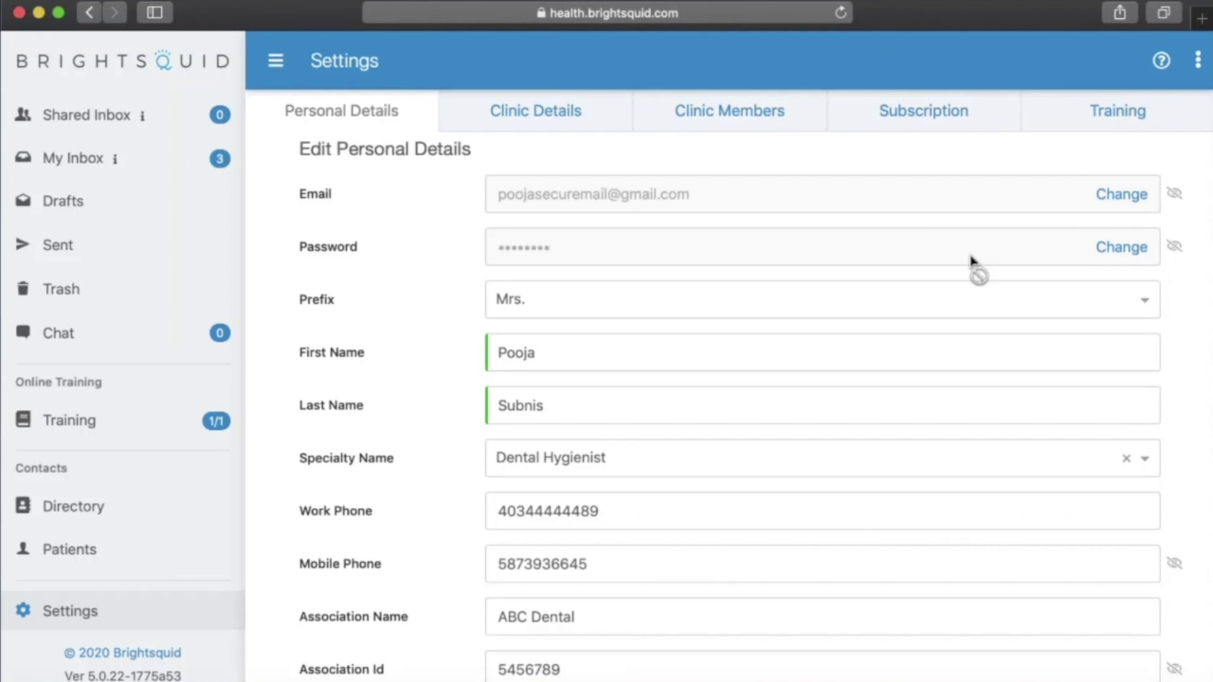
click(1128, 256)
click(726, 344)
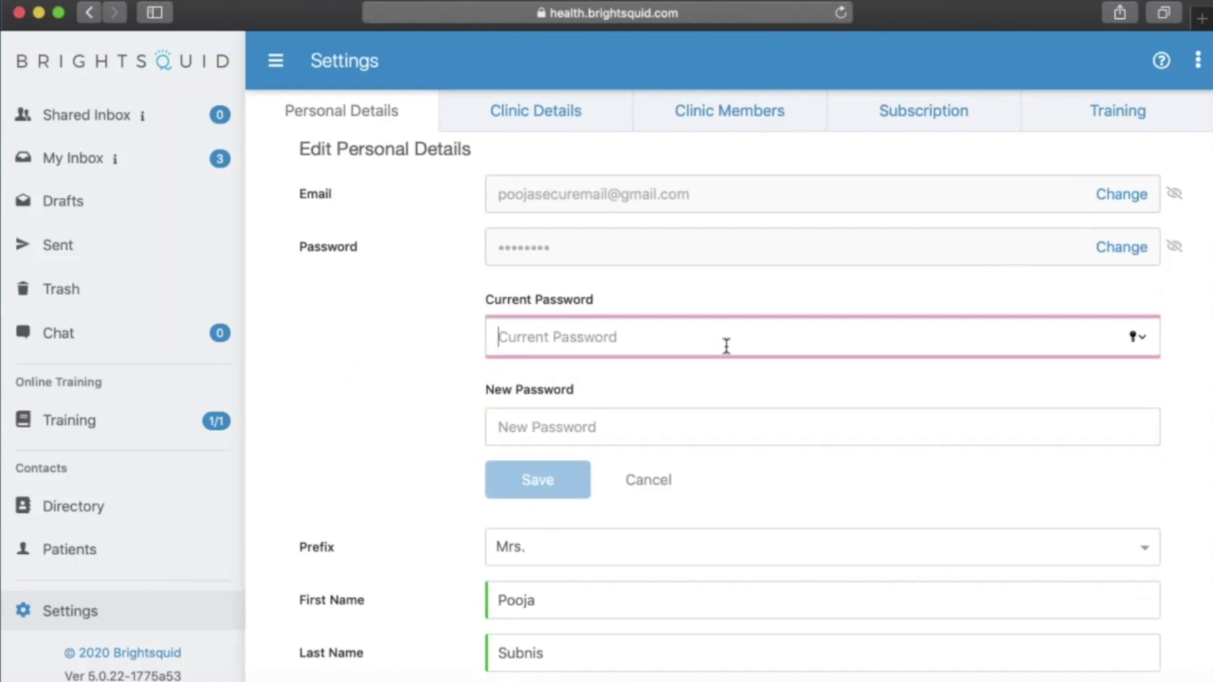
text(•••••••)
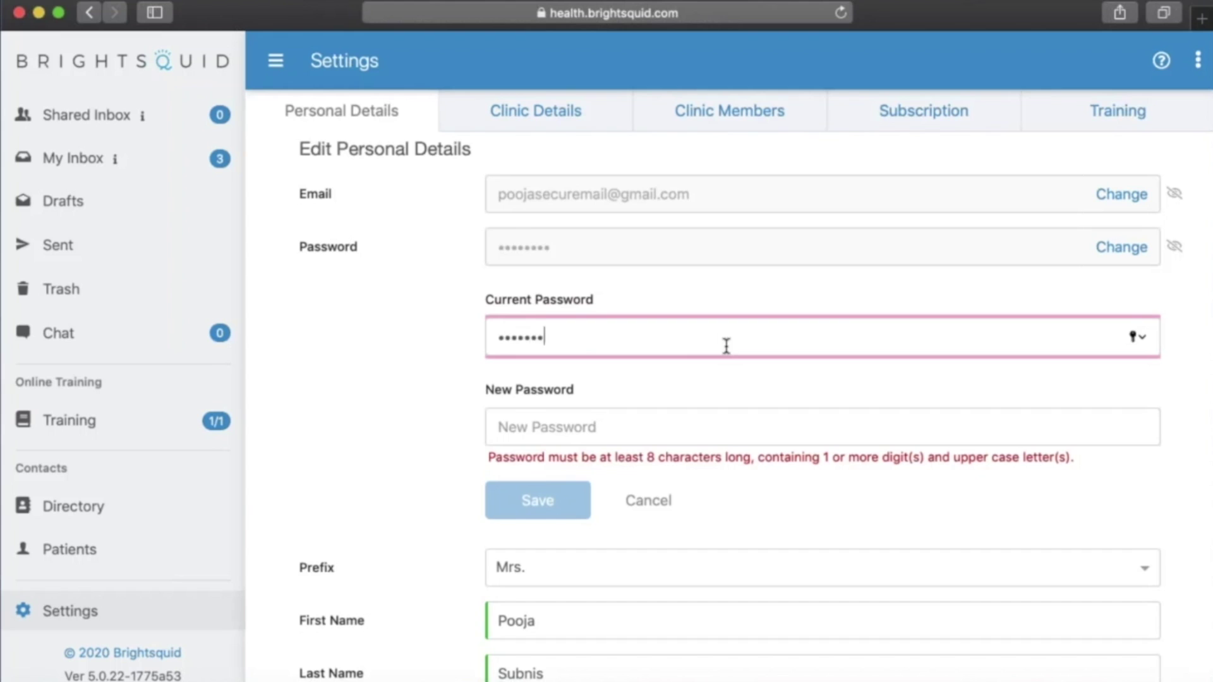
text(••)
click(678, 427)
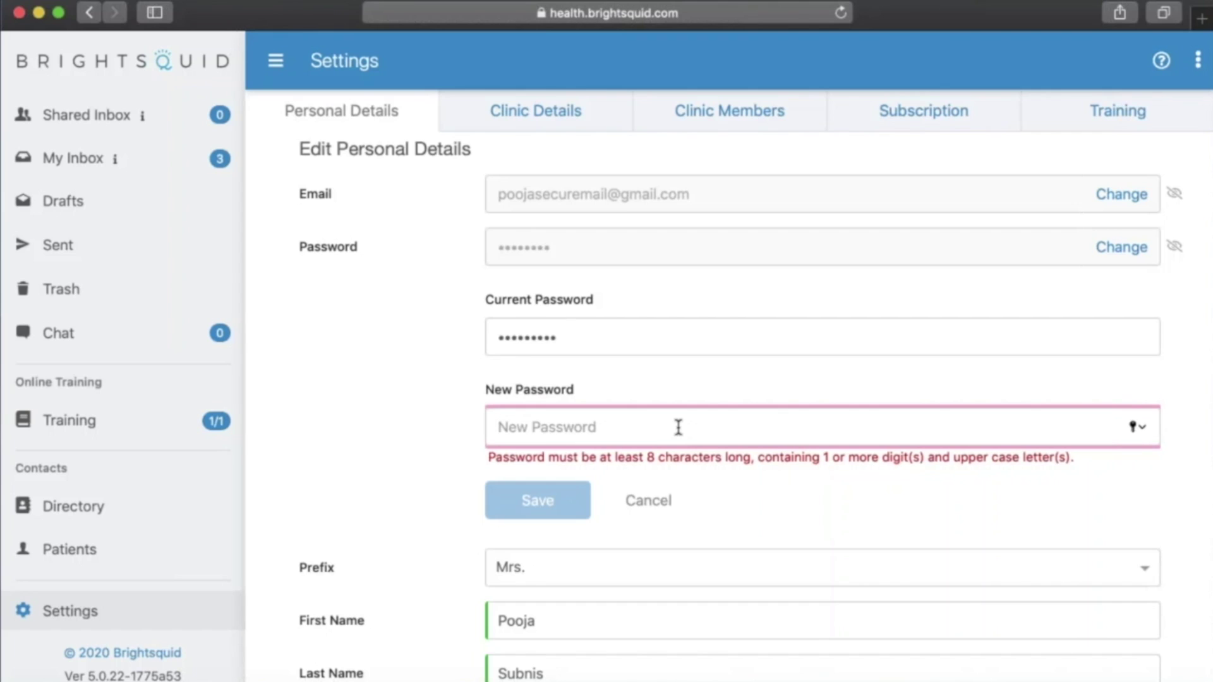
text(••••••••••)
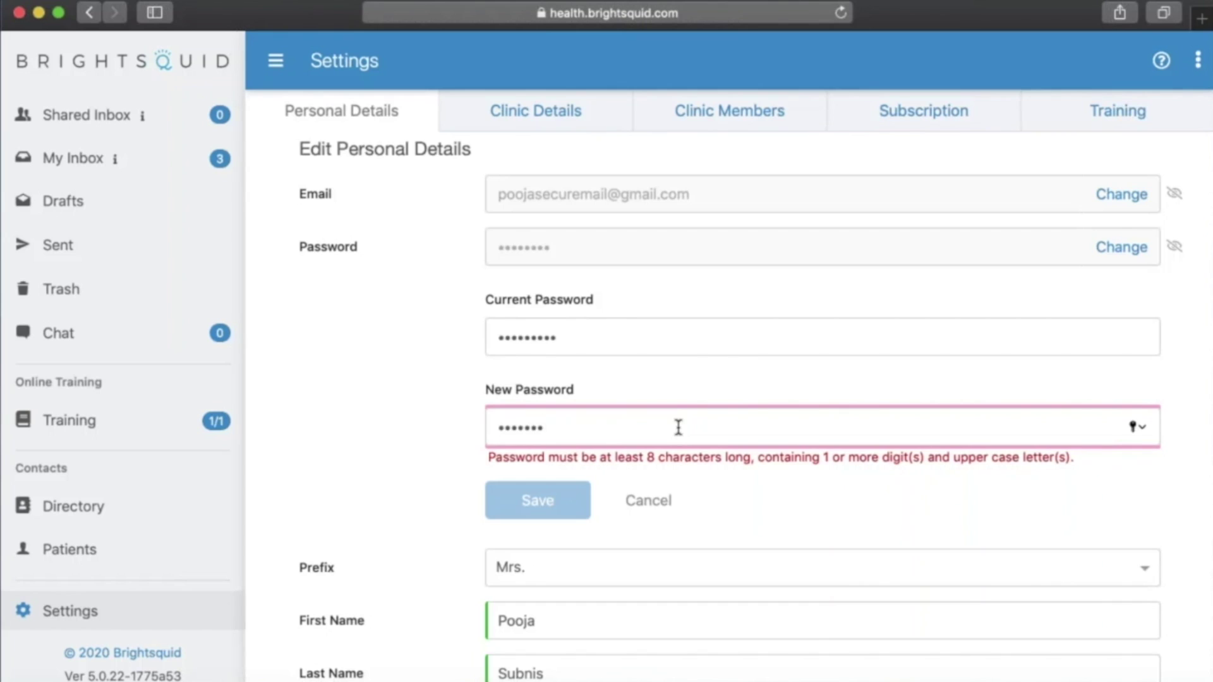
text(•)
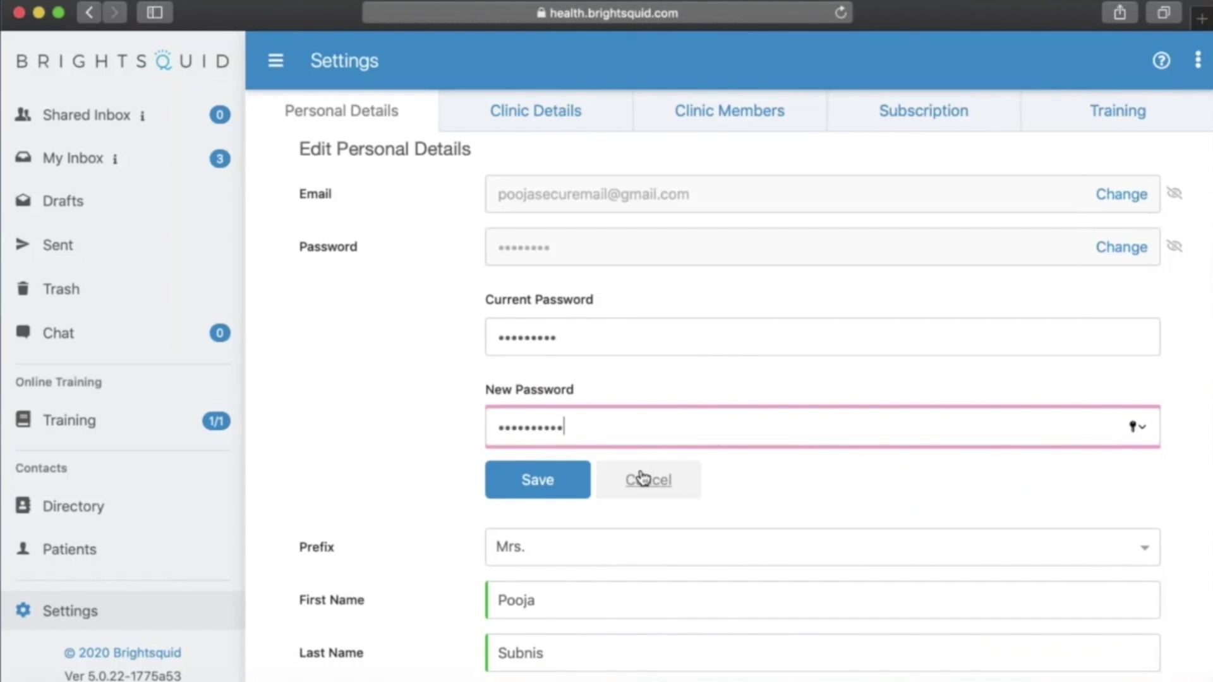
click(544, 488)
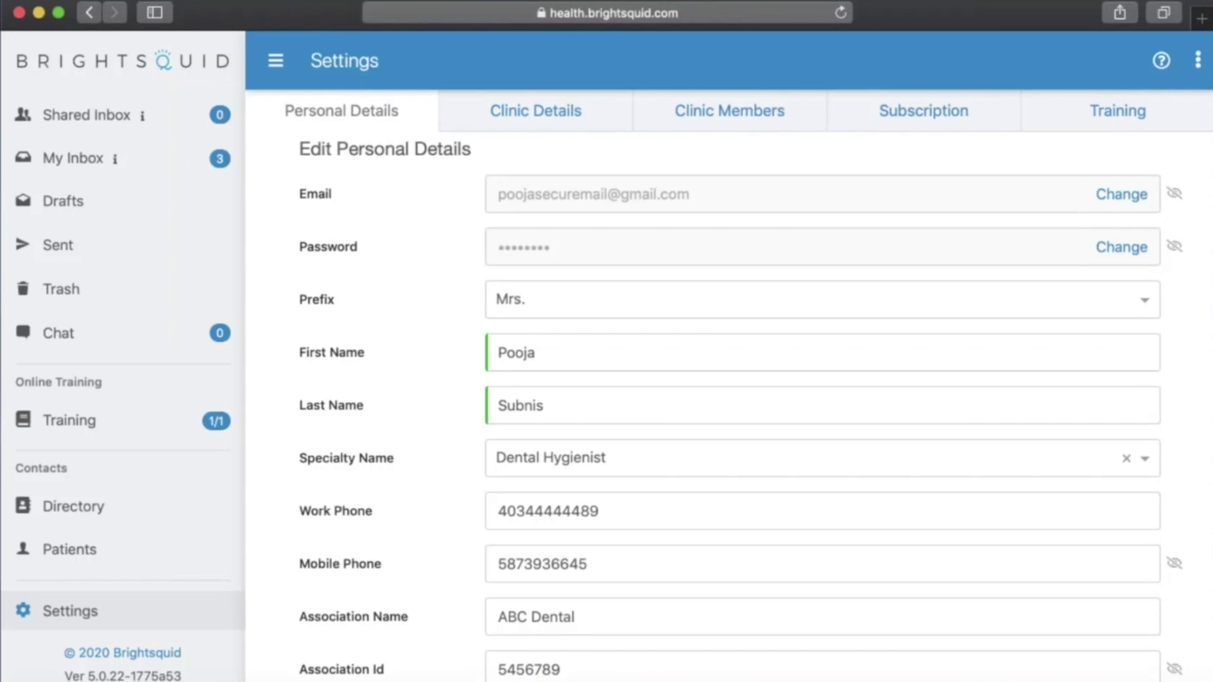
- Log out, then attempt logging in with the Gmail address and new password
click(1197, 60)
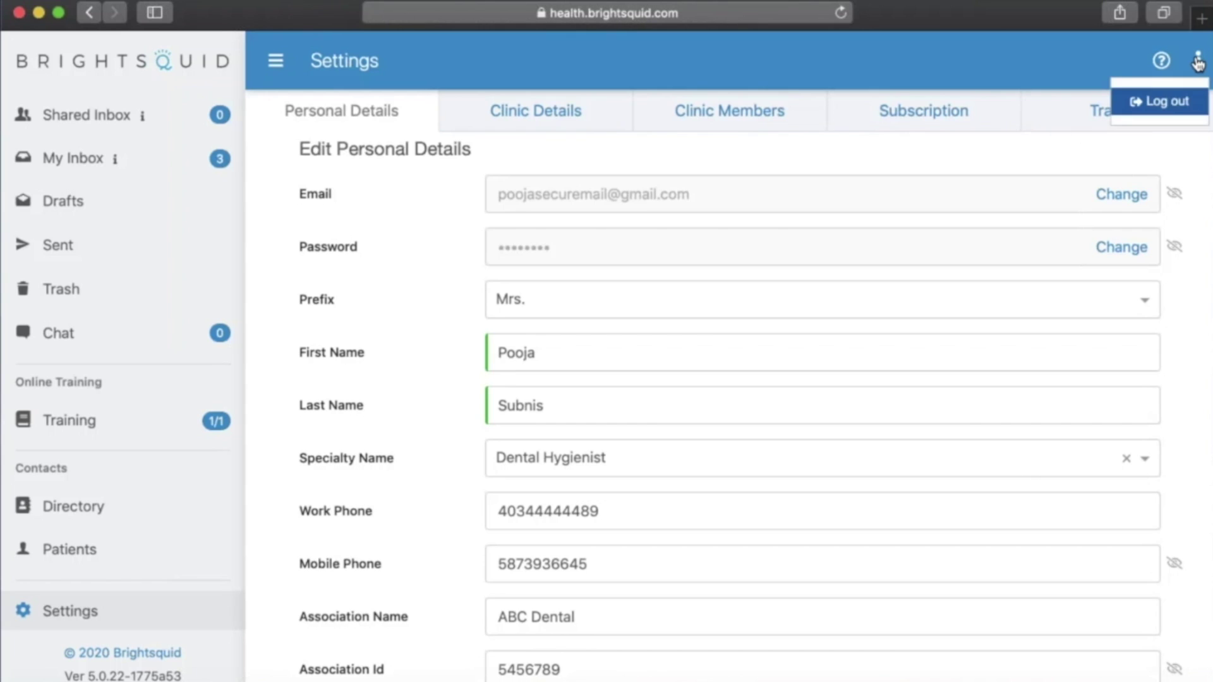
click(1167, 102)
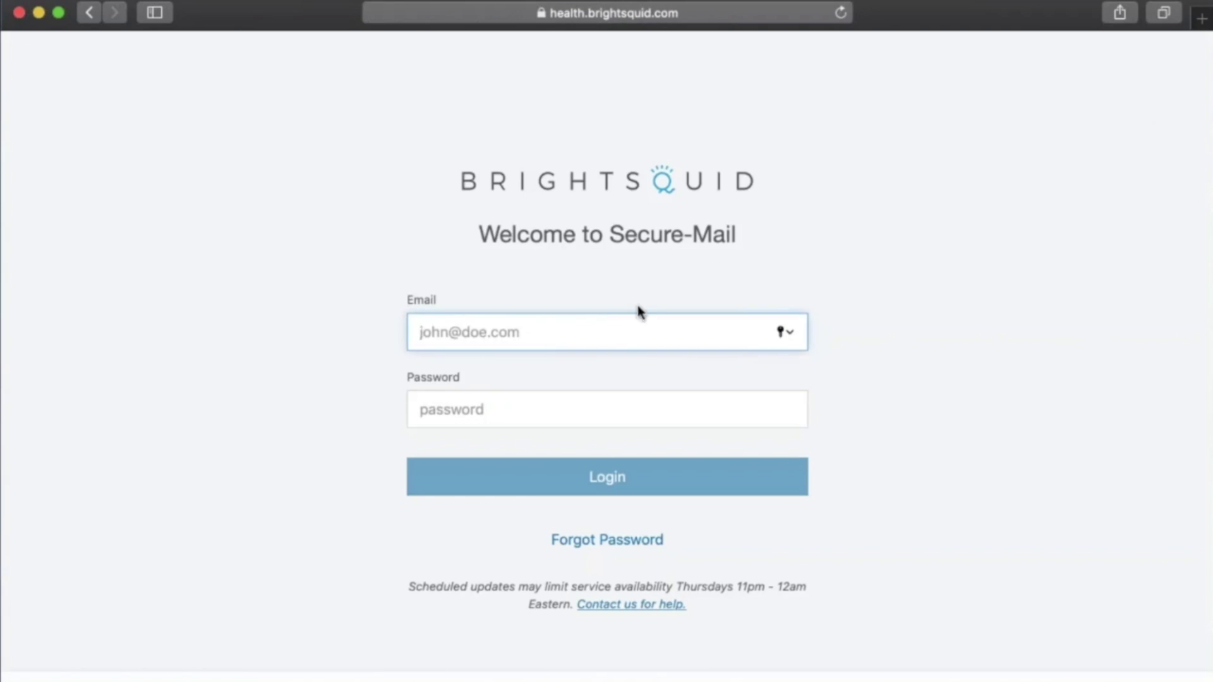
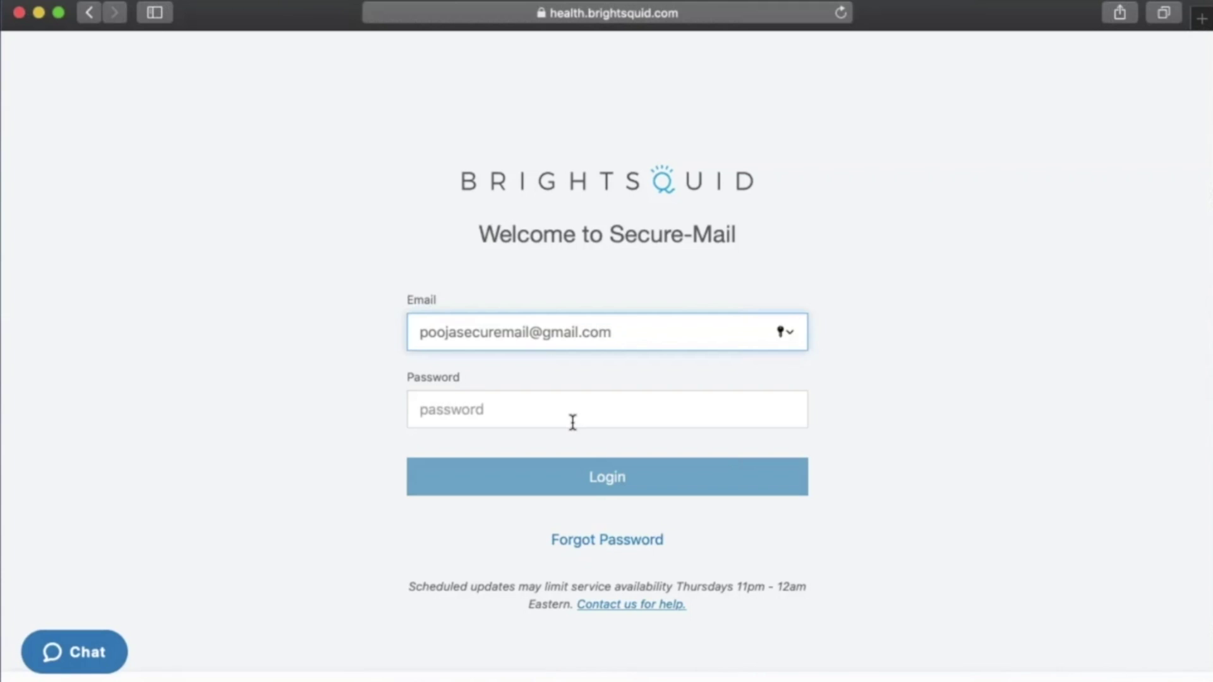
click(572, 420)
text(••••••)
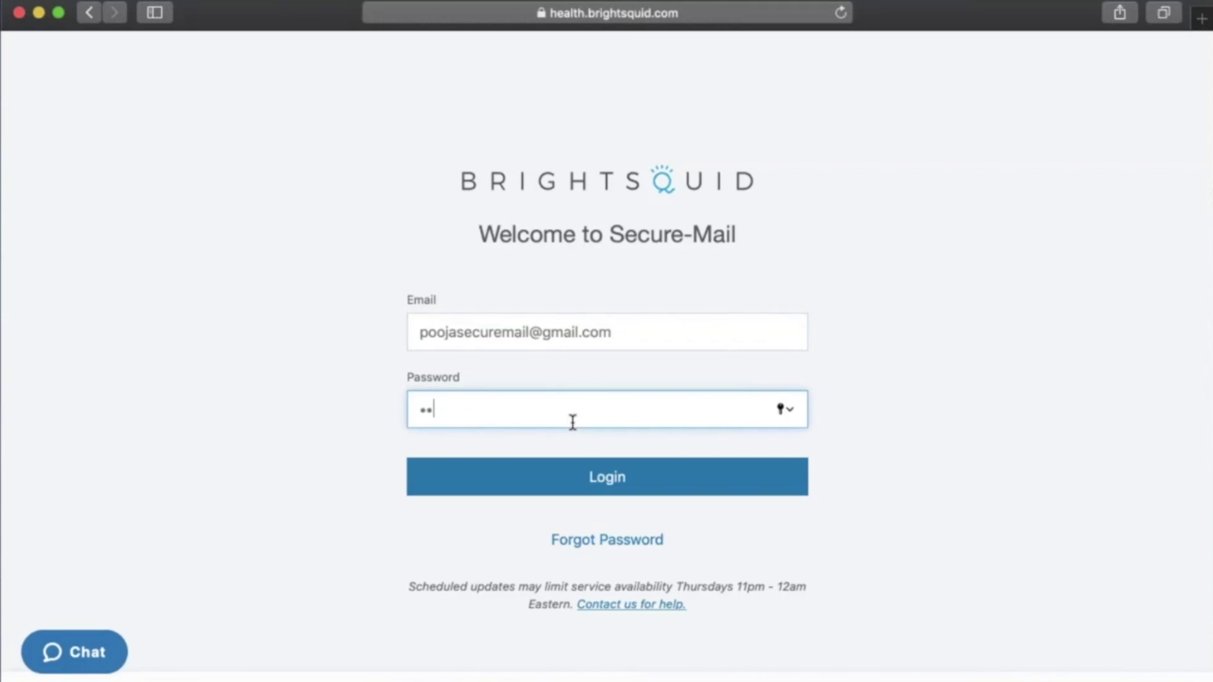
text(•••)
click(693, 490)
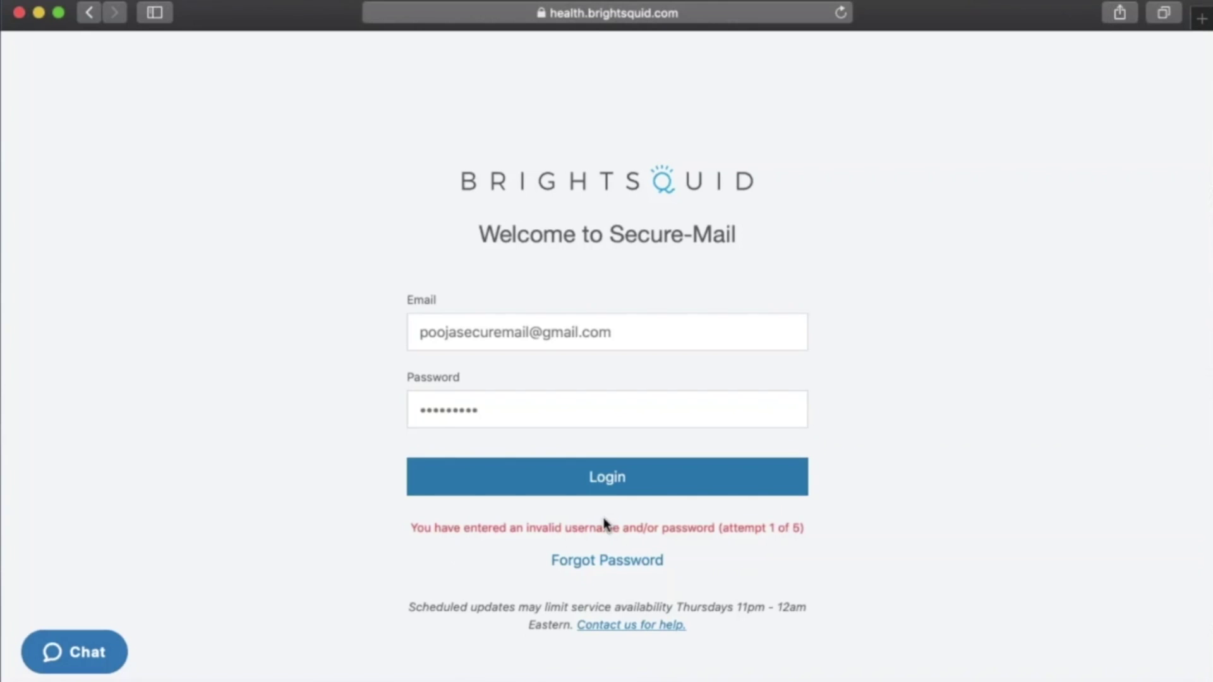
- Clear the rejected password, retype the new password, and log in successfully
click(491, 417)
key(BackSpace)
key(BackSpace)
key(BackSpace)
key(BackSpace)
key(BackSpace)
key(BackSpace)
key(BackSpace)
key(BackSpace)
key(BackSpace)
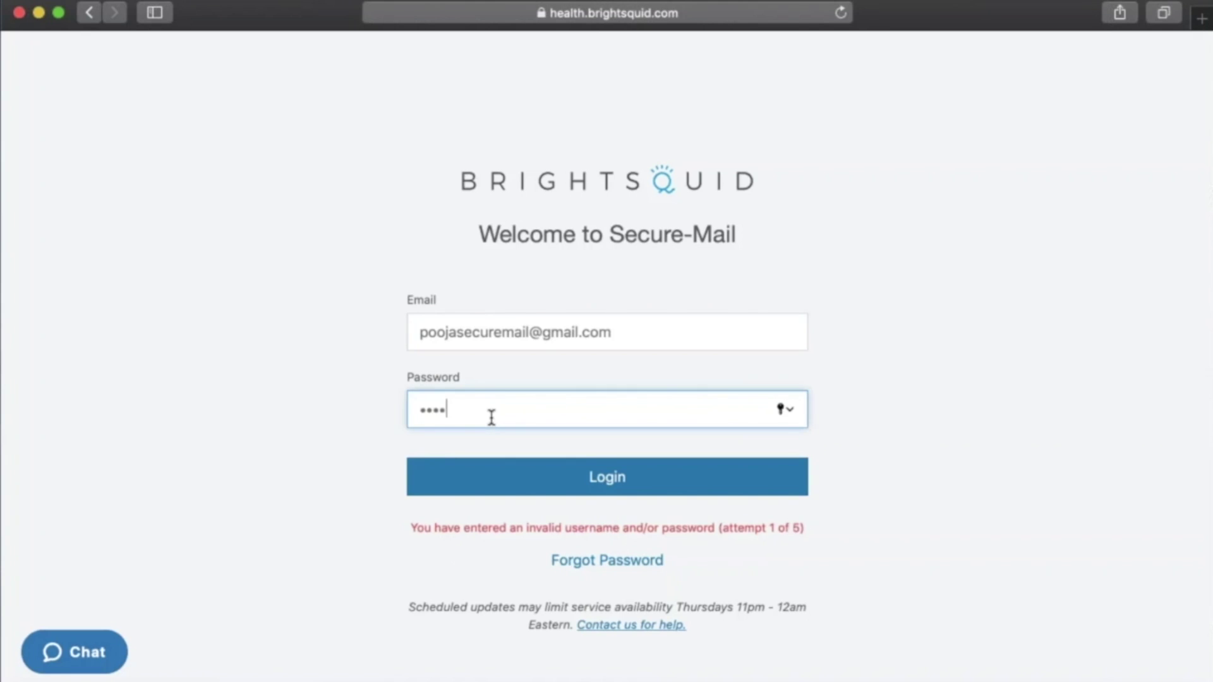
key(BackSpace)
text(**********)
click(539, 483)
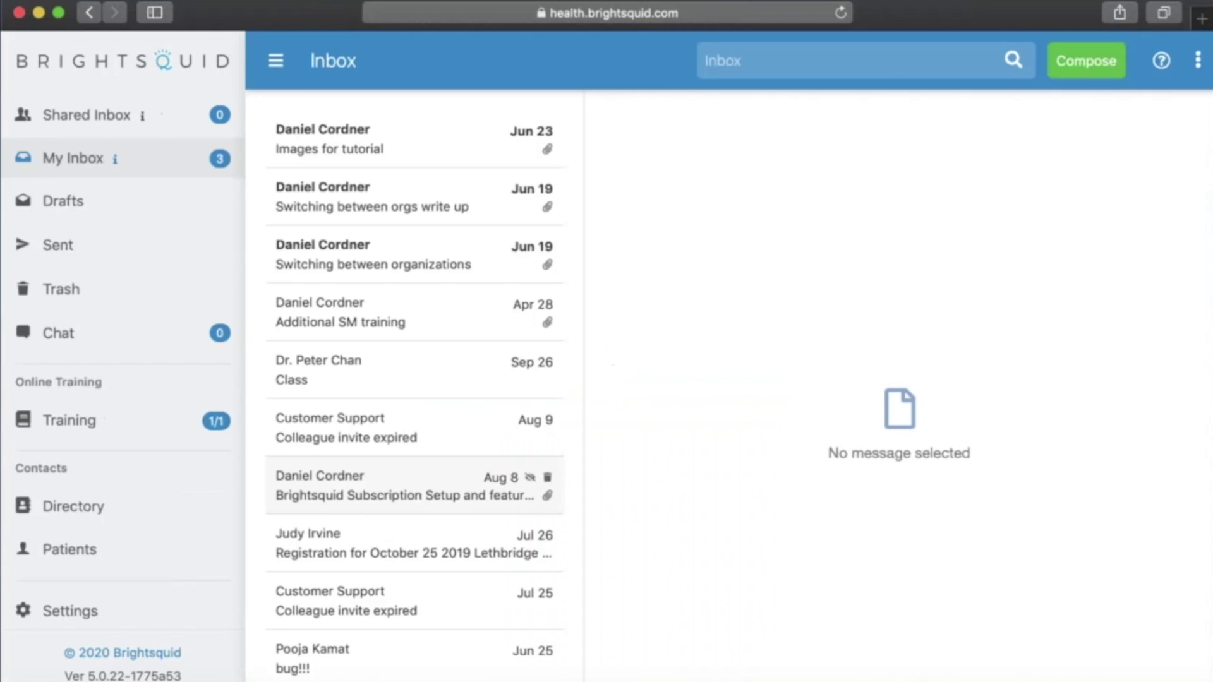
- Scroll through Personal Details to check the saved profile, signature and allowed senders
click(63, 614)
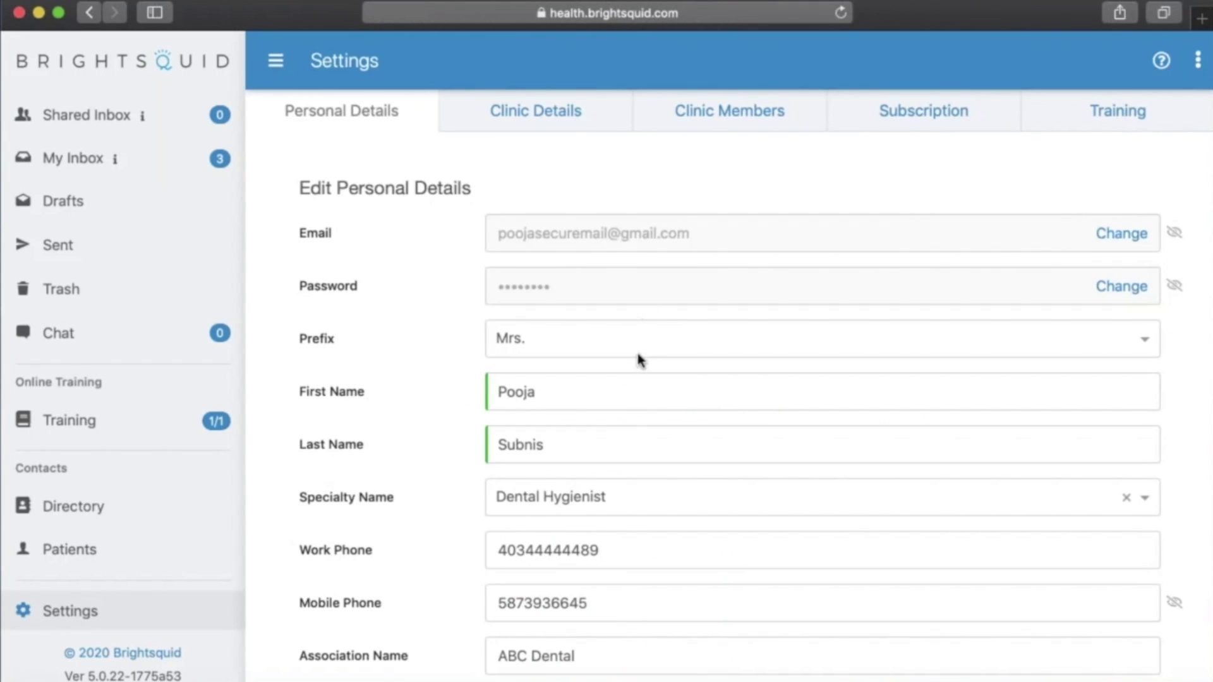
scroll(636, 365, down, 3)
scroll(636, 365, up, 3)
scroll(729, 404, down, 8)
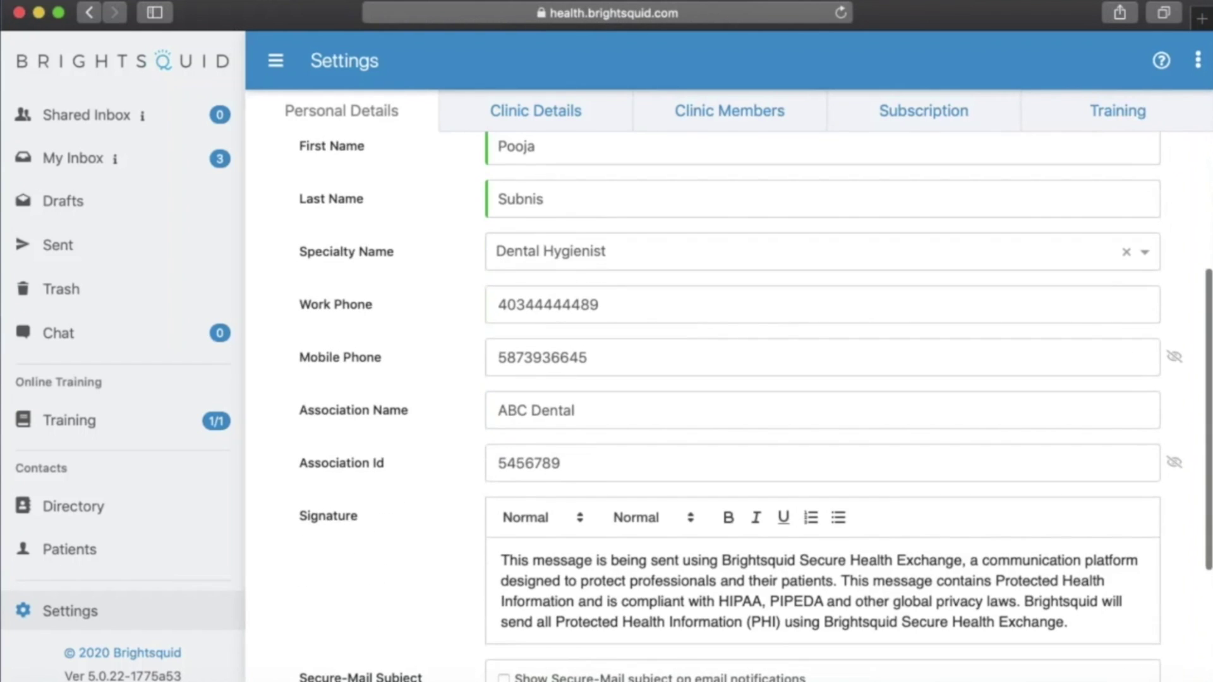
scroll(755, 406, down, 6)
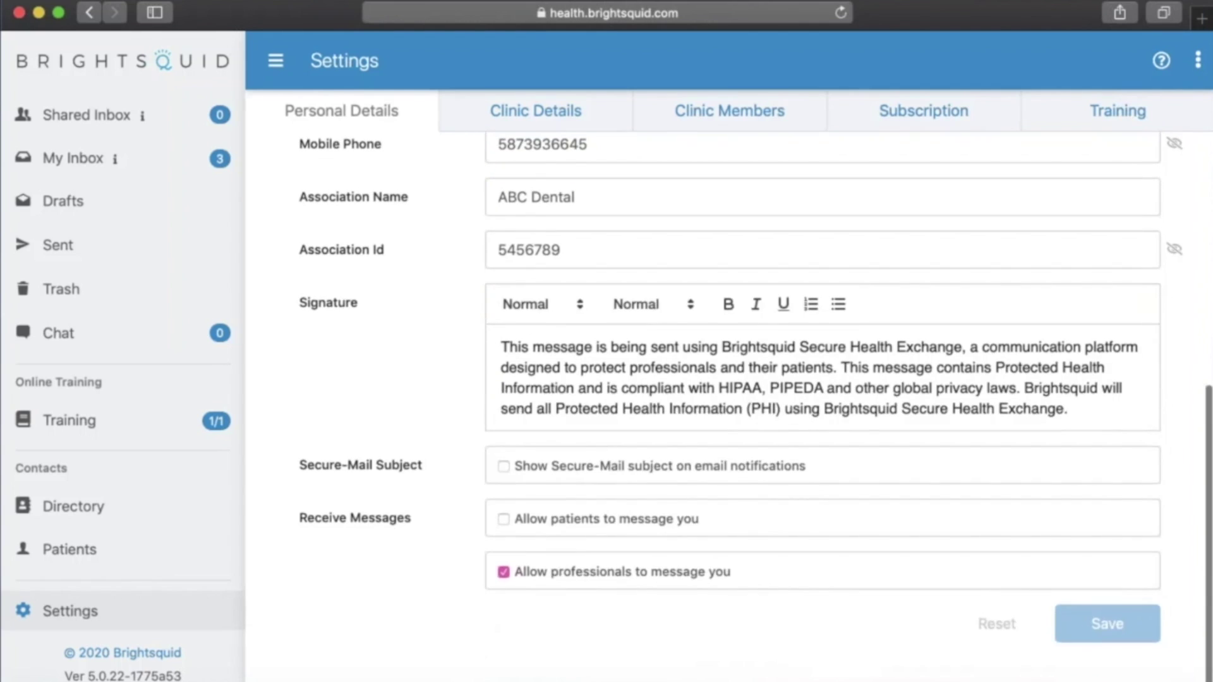
scroll(729, 405, up, 4)
scroll(729, 404, down, 4)
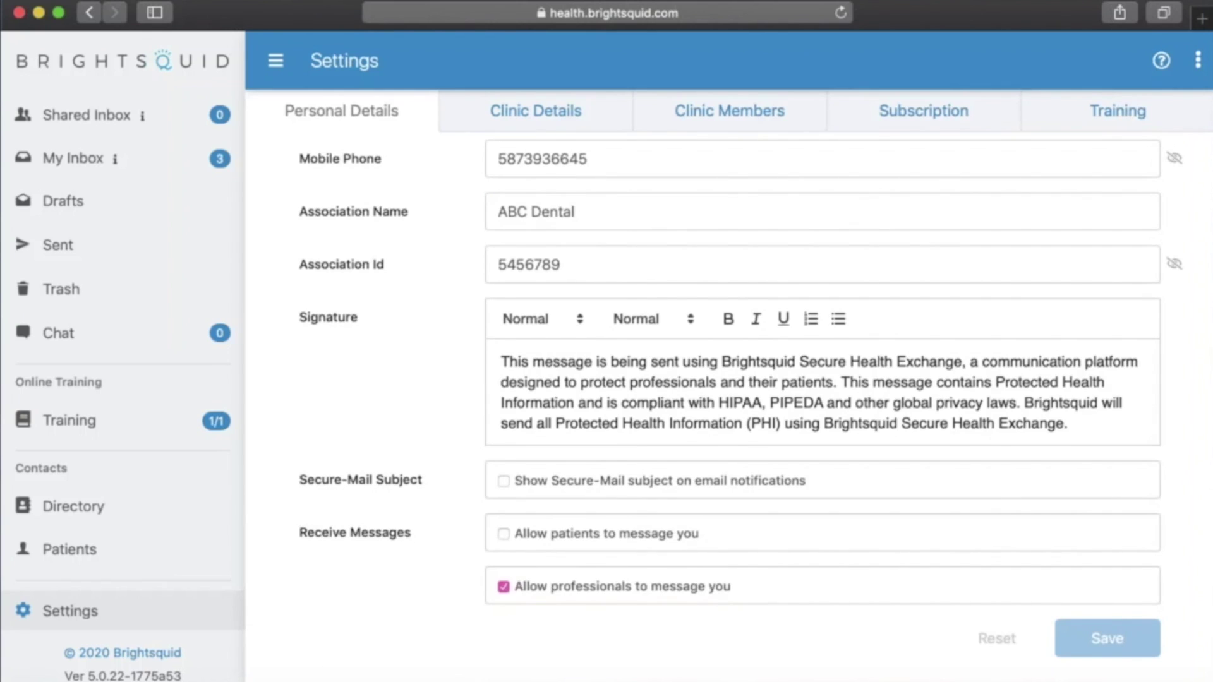
scroll(730, 404, up, 14)
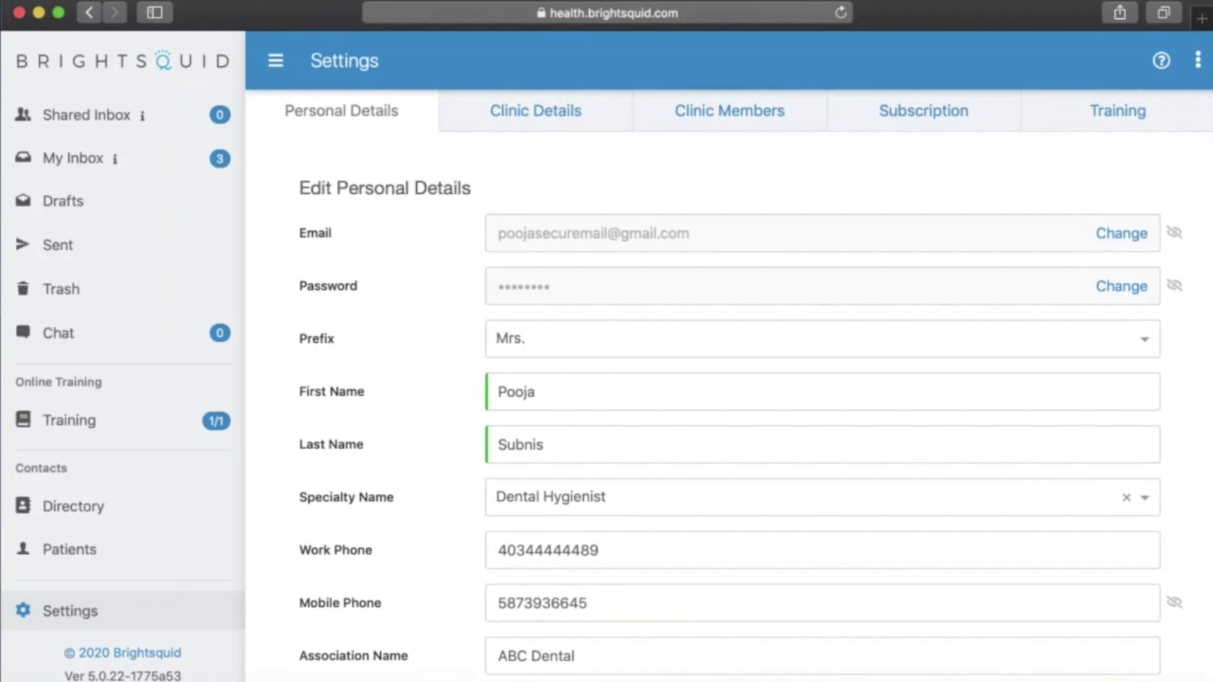